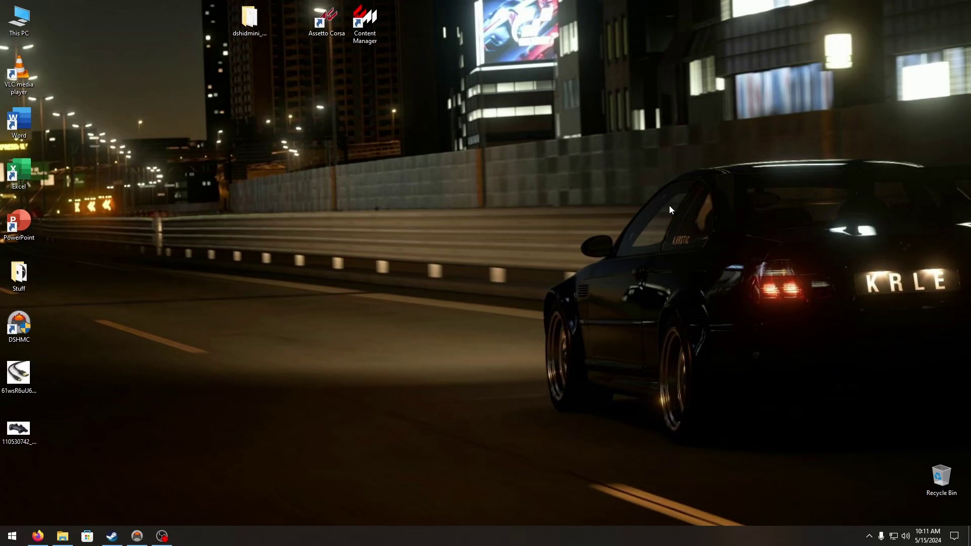
View the USB cable and controller photos, close them, and refresh the desktop
{"action": "double_click", "coordinate": [19, 377]}
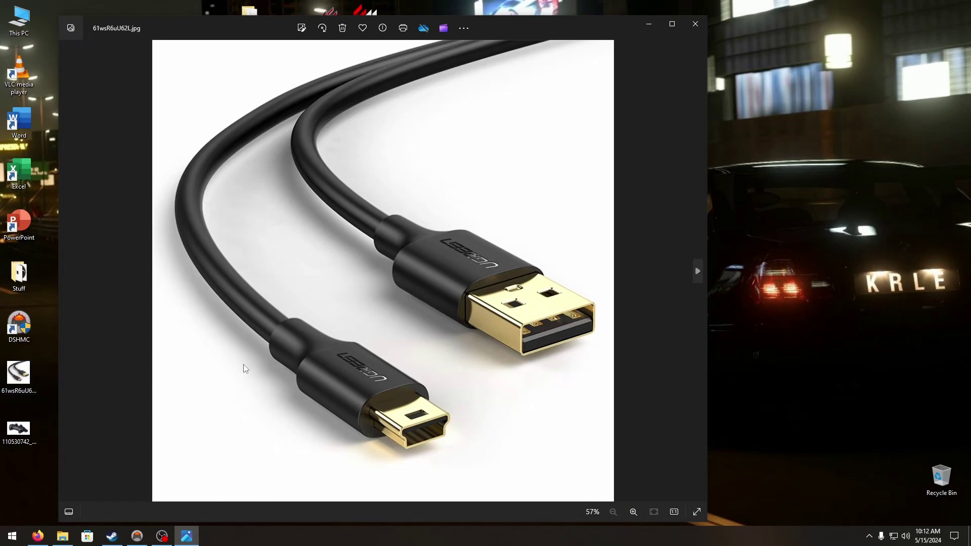
{"action": "key", "text": "alt+F4"}
{"action": "key", "text": "Down"}
{"action": "key", "text": "Return"}
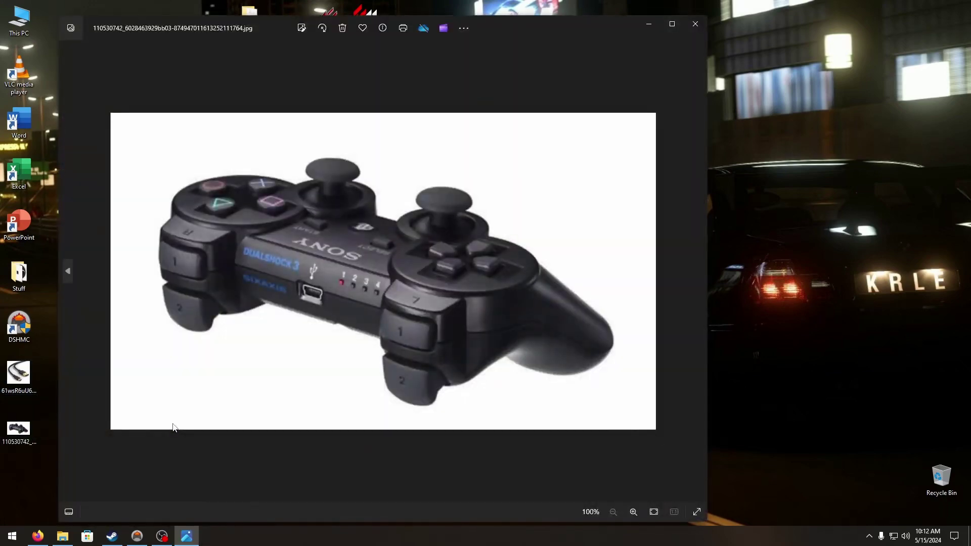
{"action": "left_click", "coordinate": [699, 28]}
{"action": "right_click", "coordinate": [351, 227]}
{"action": "left_click", "coordinate": [365, 271]}
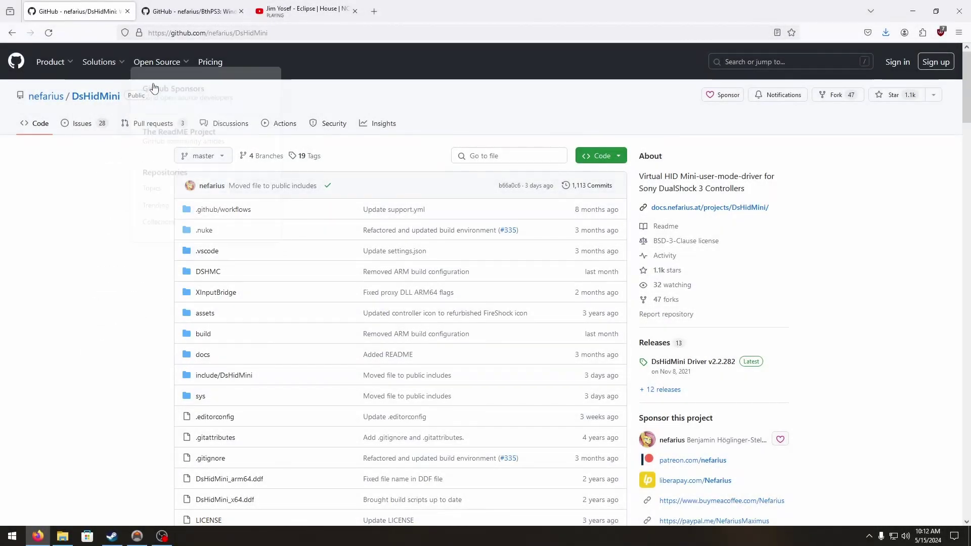
Download dshidmini_v2.2.282.0.zip from the Assets of the DsHidMini Driver v2.2.282 release
{"action": "left_click", "coordinate": [190, 21]}
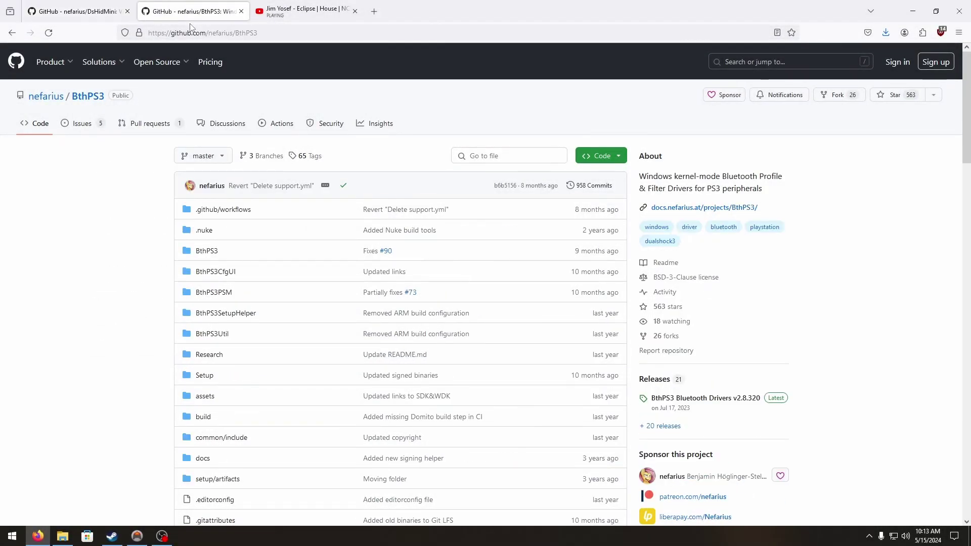
{"action": "mouse_move", "coordinate": [185, 62]}
{"action": "key", "text": "ctrl+shift+Tab"}
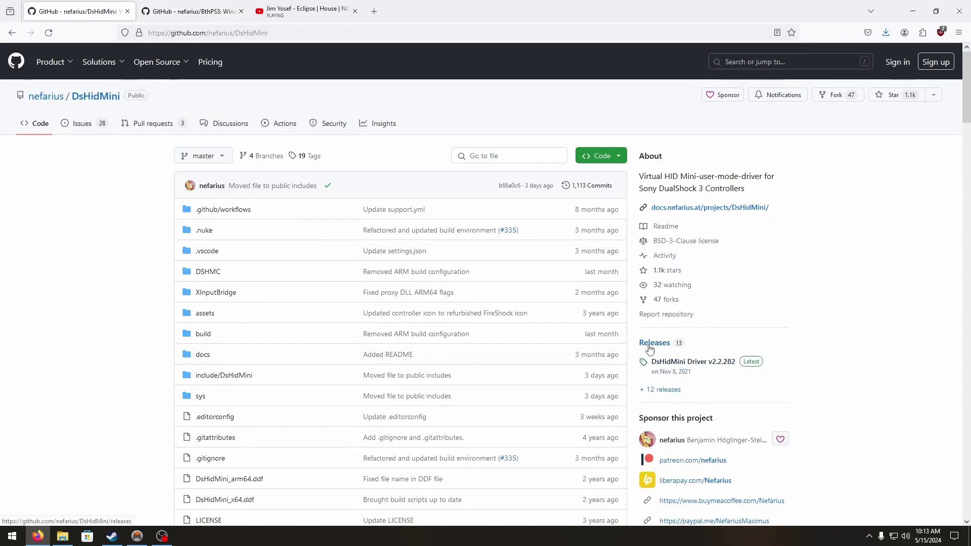
{"action": "left_click", "coordinate": [700, 365]}
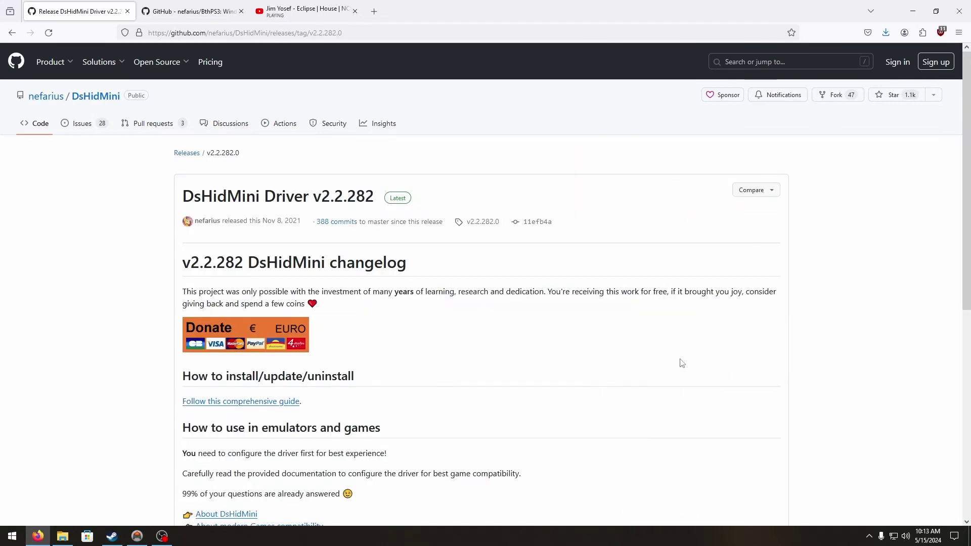
{"action": "scroll", "coordinate": [604, 366], "scroll_direction": "down", "scroll_amount": 2}
{"action": "scroll", "coordinate": [605, 366], "scroll_direction": "down", "scroll_amount": 6}
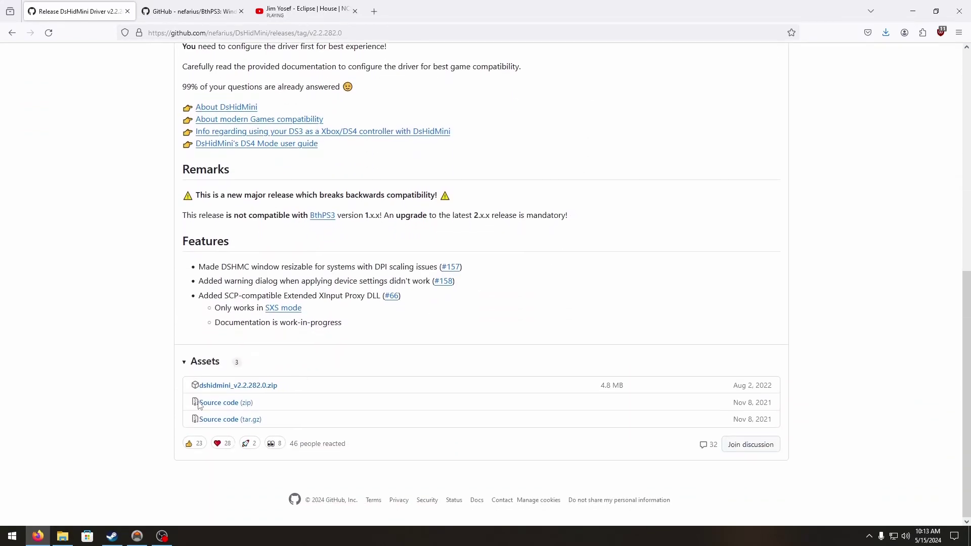
{"action": "left_click", "coordinate": [242, 387]}
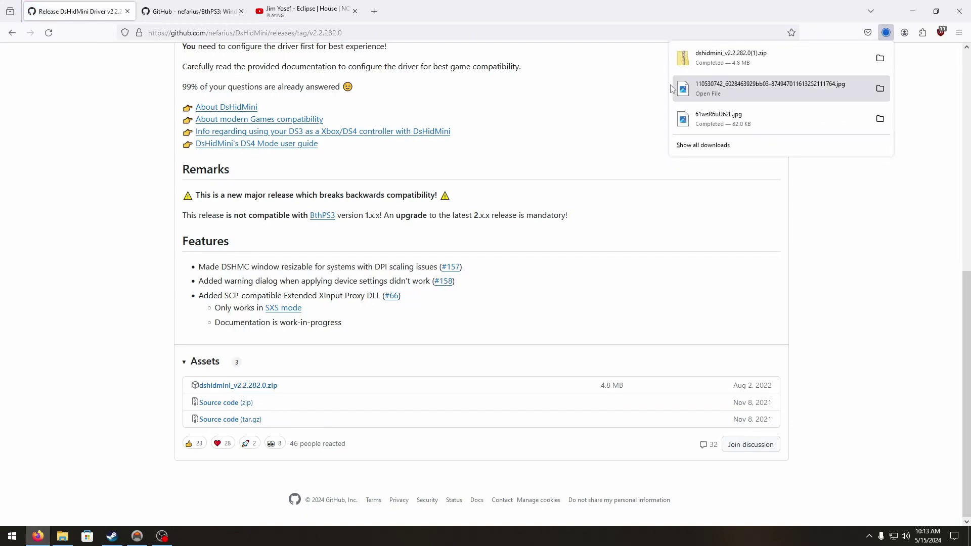
Show the downloaded dshidmini zip in the Downloads folder and cut it
{"action": "left_click", "coordinate": [881, 58]}
{"action": "left_click", "coordinate": [924, 10]}
{"action": "left_click", "coordinate": [923, 10]}
{"action": "right_click", "coordinate": [317, 101]}
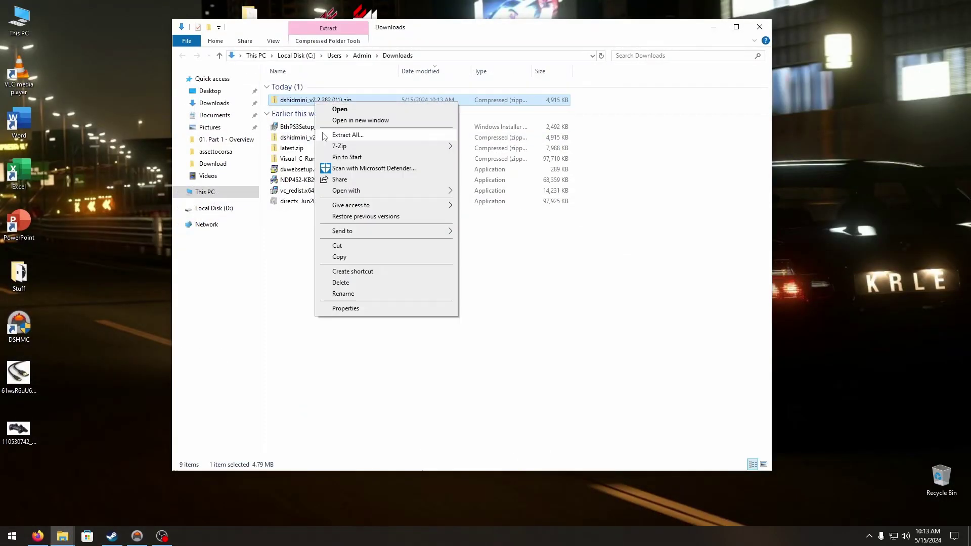
{"action": "left_click", "coordinate": [348, 248]}
Paste the dshidmini zip onto the desktop, position it, and close the Downloads folder
{"action": "left_click", "coordinate": [134, 285]}
{"action": "key", "text": "ctrl+v"}
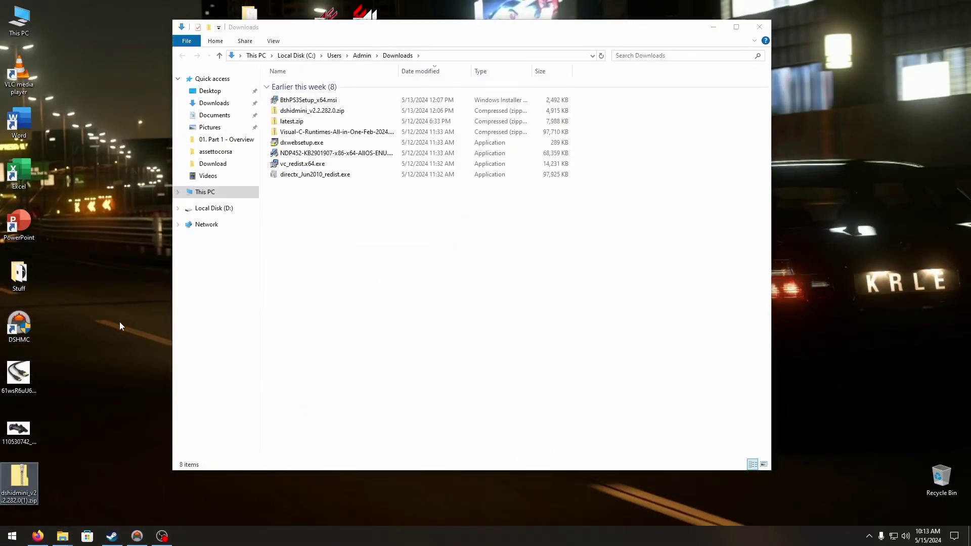
{"action": "left_click_drag", "start_coordinate": [19, 481], "coordinate": [134, 281]}
{"action": "left_click", "coordinate": [626, 225]}
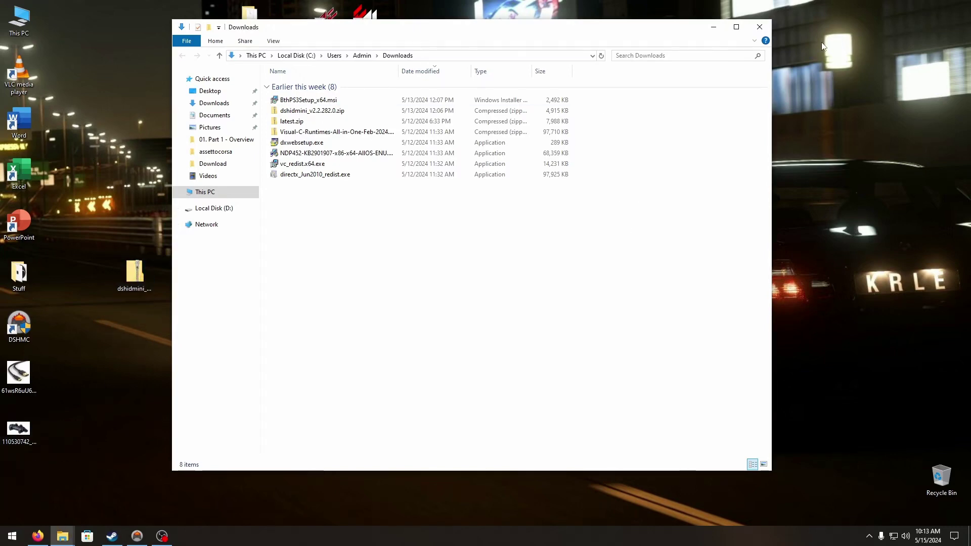
{"action": "left_click", "coordinate": [760, 26]}
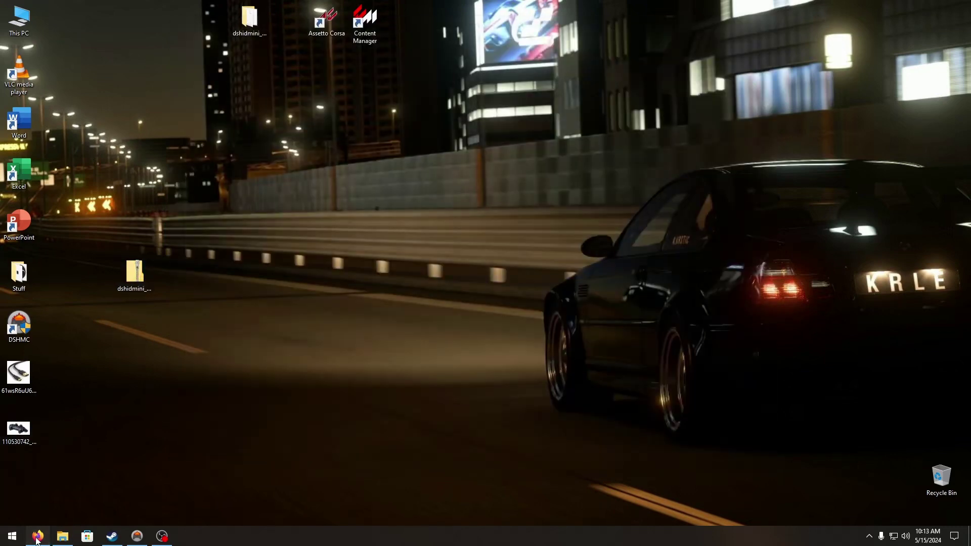
Download BthPS3Setup_x64.msi from the BthPS3 setup-v2.8.321 release, then minimise Firefox
{"action": "left_click", "coordinate": [36, 536]}
{"action": "left_click", "coordinate": [192, 12]}
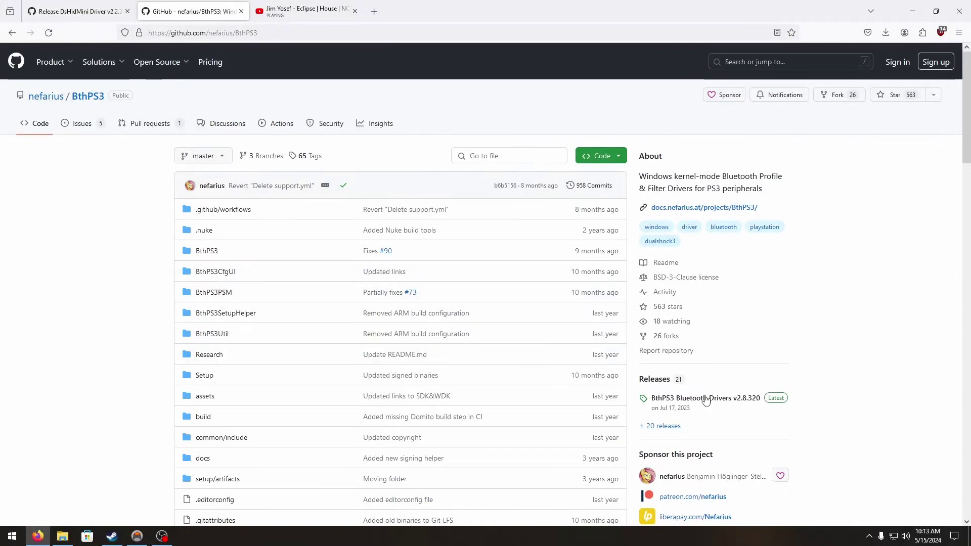
{"action": "middle_click", "coordinate": [711, 400]}
{"action": "left_click", "coordinate": [241, 11]}
{"action": "scroll", "coordinate": [312, 406], "scroll_direction": "down", "scroll_amount": 6}
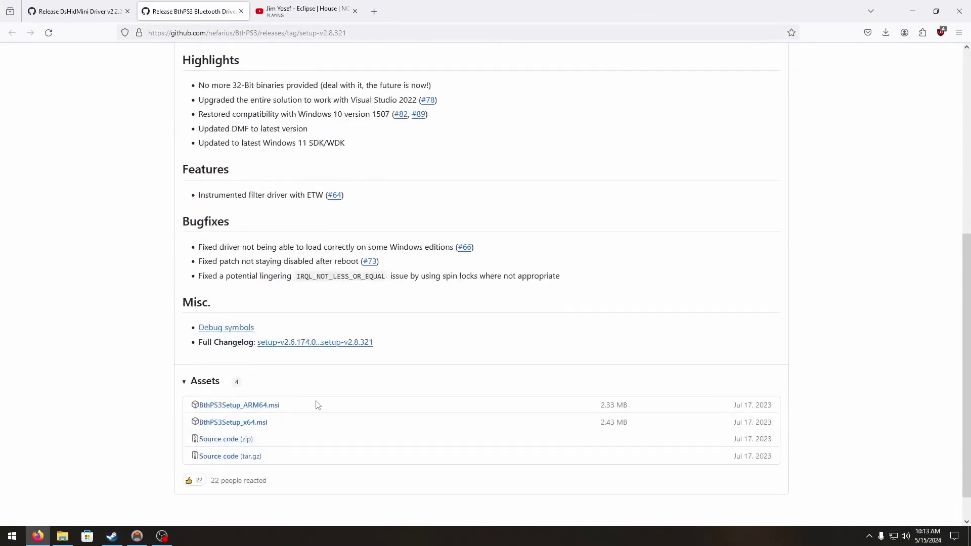
{"action": "scroll", "coordinate": [312, 407], "scroll_direction": "down", "scroll_amount": 1}
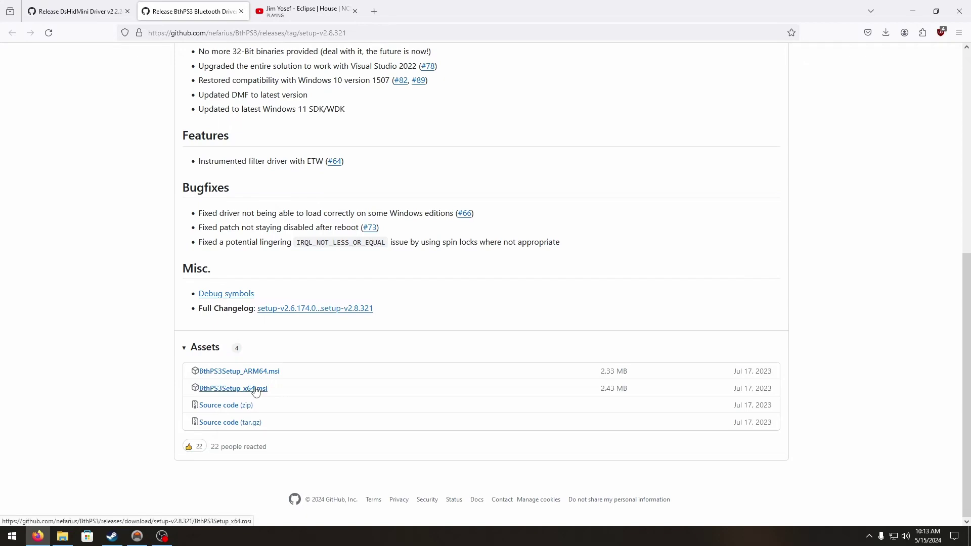
{"action": "left_click", "coordinate": [258, 390]}
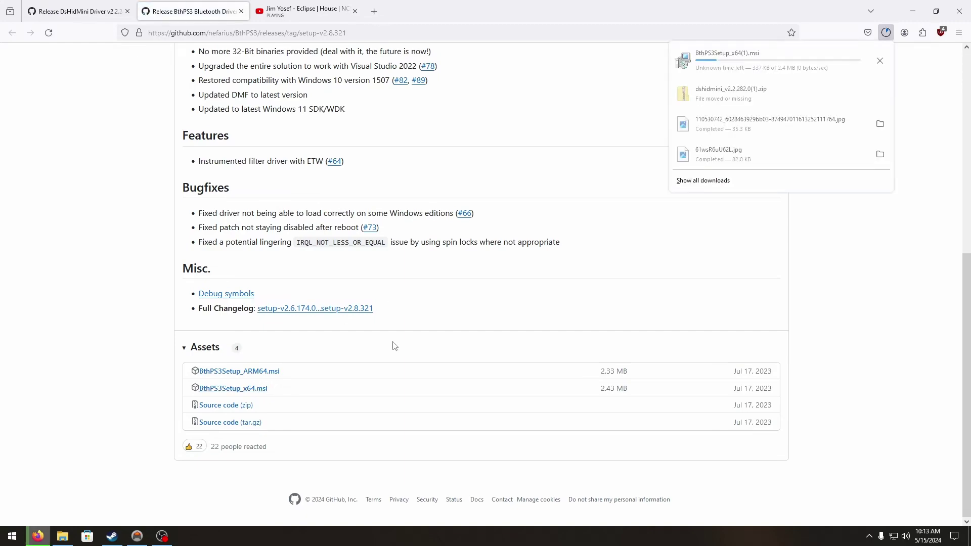
{"action": "left_click", "coordinate": [38, 531]}
{"action": "right_click", "coordinate": [20, 16]}
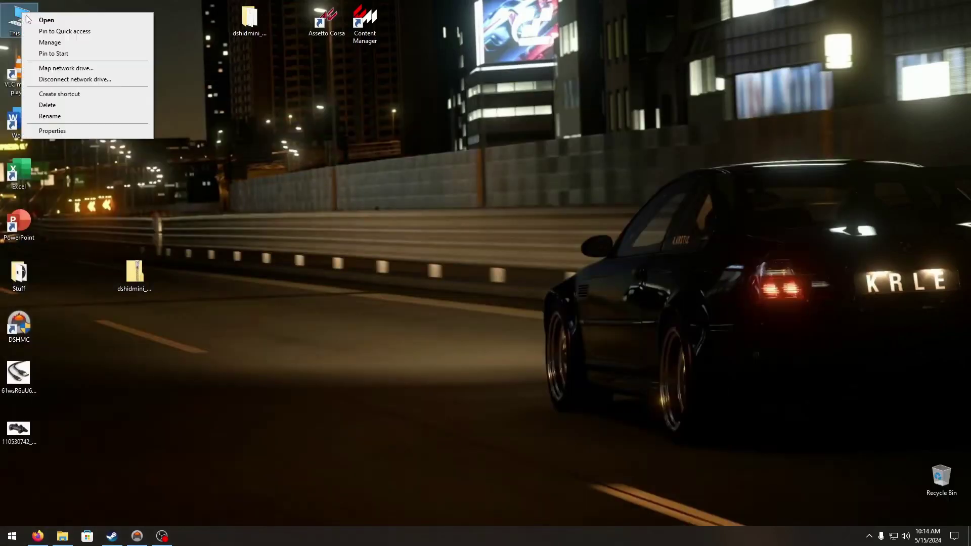
{"action": "left_click", "coordinate": [45, 131]}
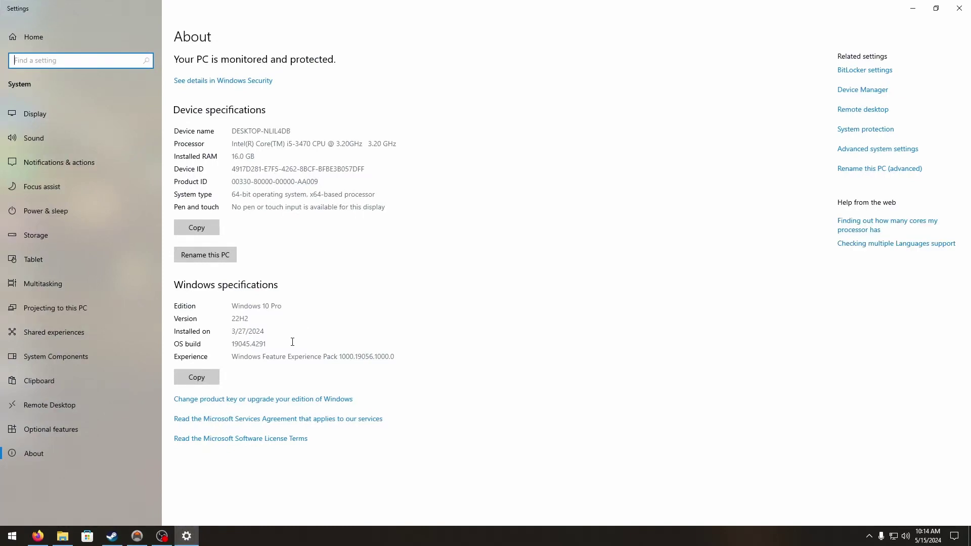
{"action": "left_click", "coordinate": [364, 192]}
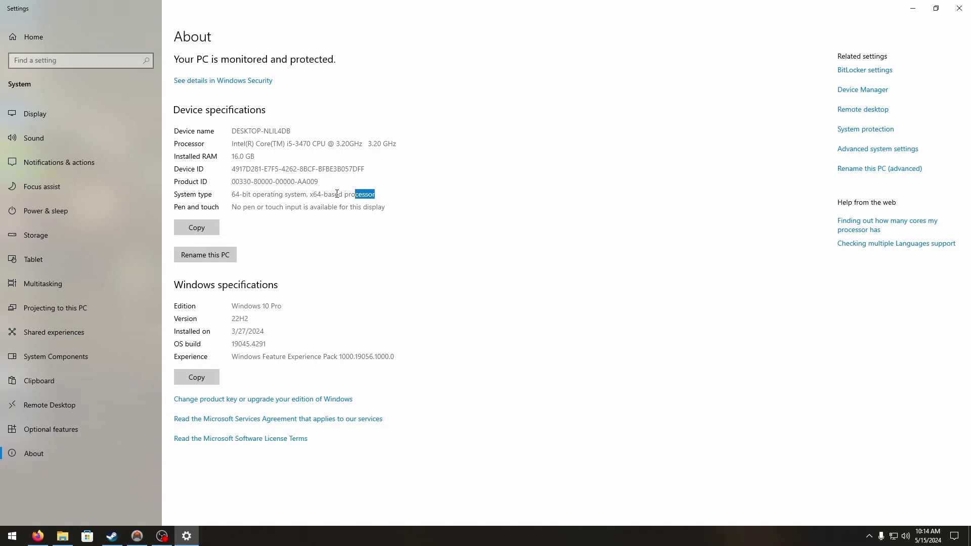
{"action": "triple_click", "coordinate": [364, 192]}
{"action": "left_click", "coordinate": [304, 241]}
{"action": "left_click", "coordinate": [960, 8]}
{"action": "right_click", "coordinate": [279, 265]}
{"action": "left_click", "coordinate": [304, 311]}
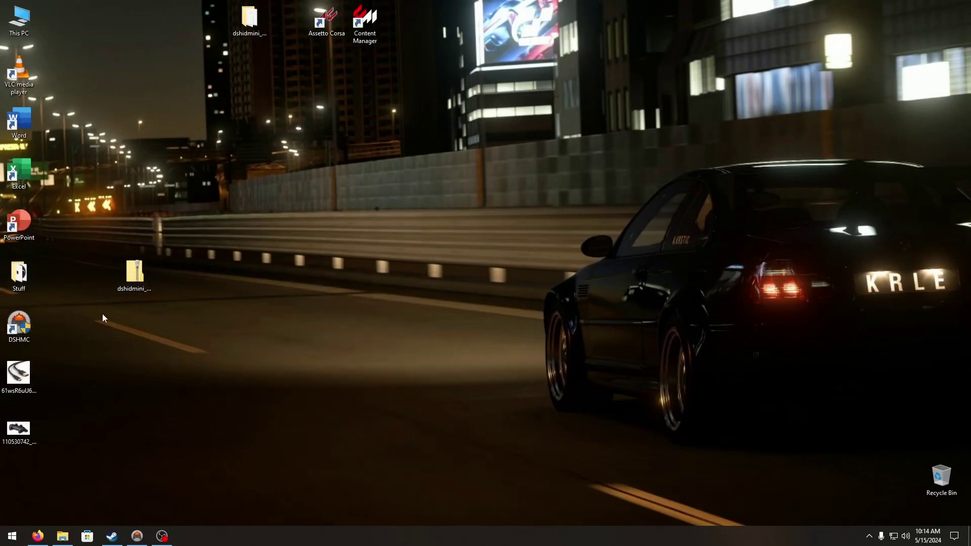
Move BthPS3Setup_x64(1).msi from Downloads onto the desktop beside the dshidmini zip
{"action": "left_click_drag", "start_coordinate": [150, 275], "coordinate": [342, 224]}
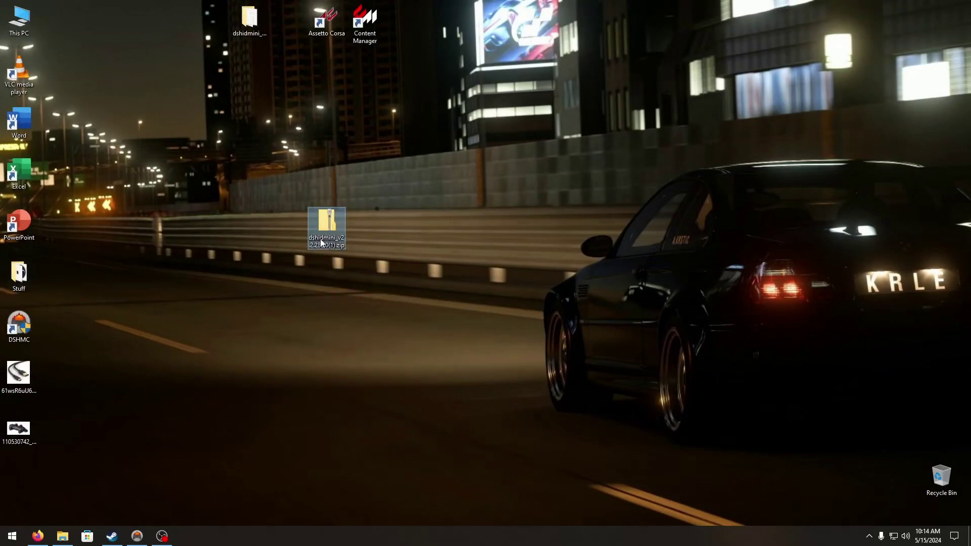
{"action": "left_click", "coordinate": [56, 539]}
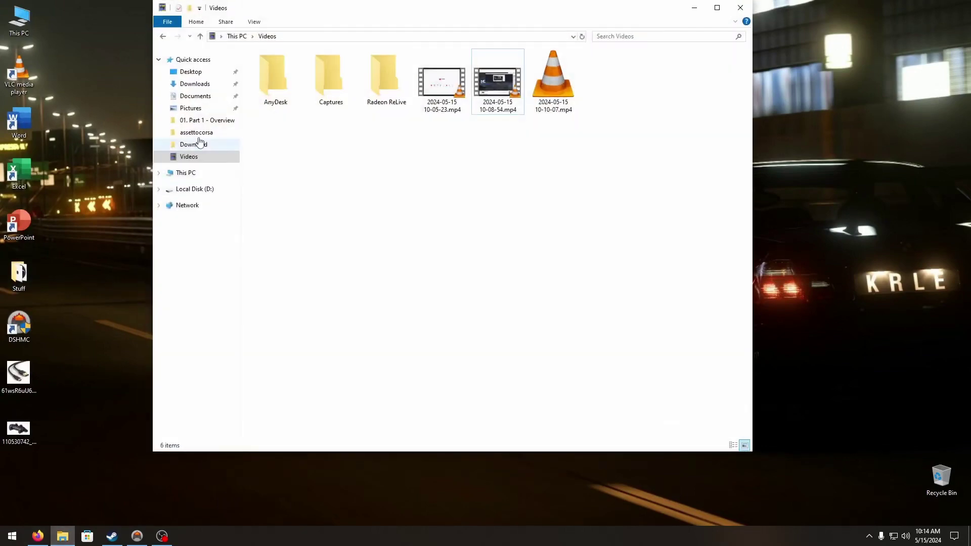
{"action": "left_click", "coordinate": [194, 83]}
{"action": "left_click_drag", "start_coordinate": [319, 8], "coordinate": [627, 63]}
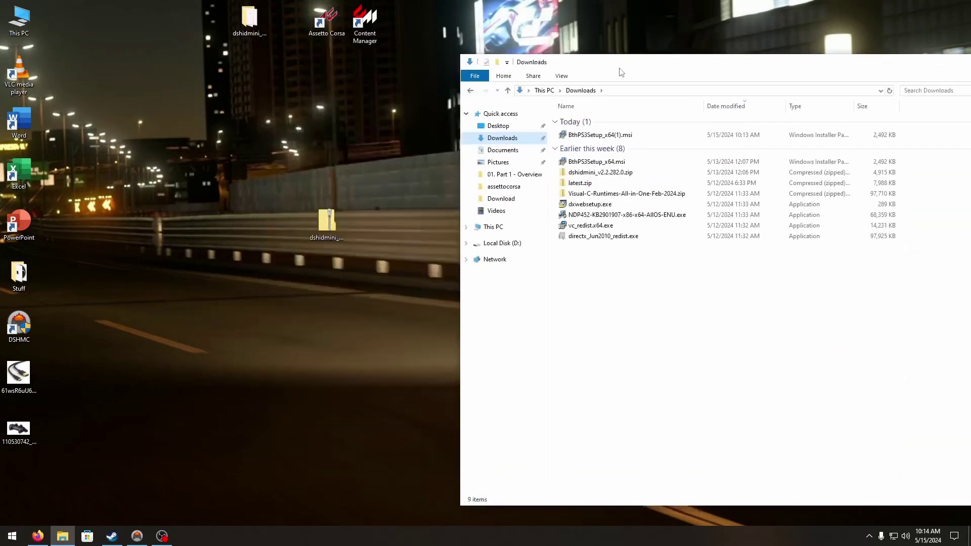
{"action": "left_click_drag", "start_coordinate": [597, 135], "coordinate": [370, 222]}
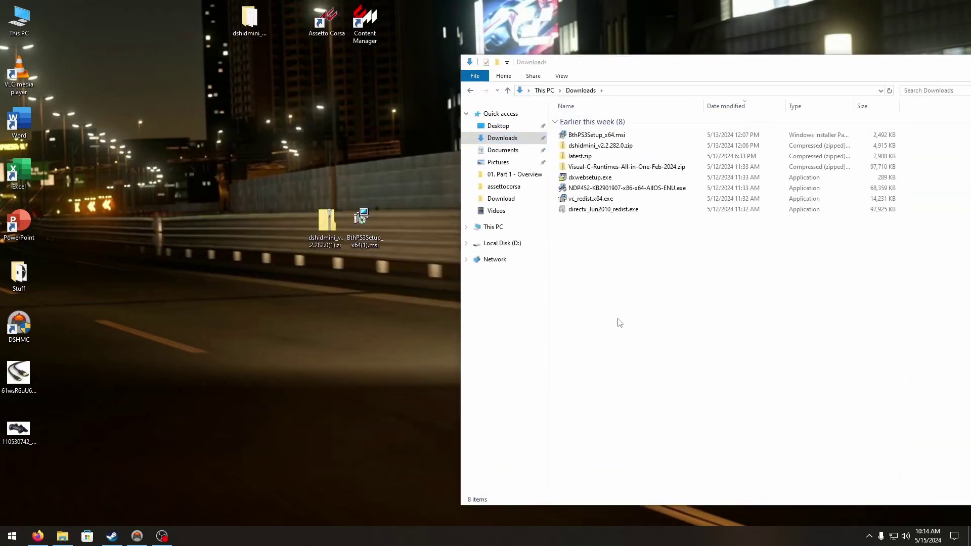
Close the folder window, refresh the desktop, and select the Content Manager shortcut
{"action": "left_click_drag", "start_coordinate": [940, 60], "coordinate": [705, 37]}
{"action": "left_click", "coordinate": [813, 39]}
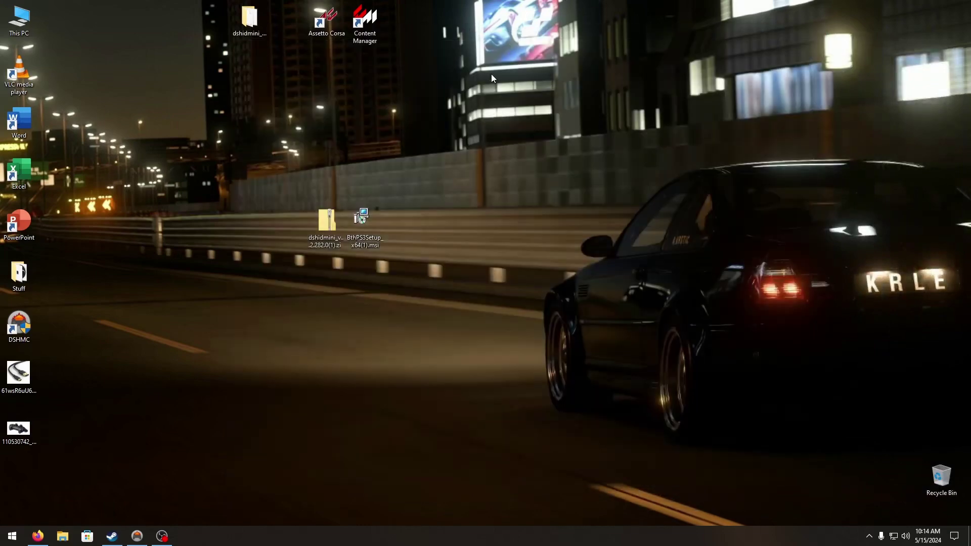
{"action": "right_click", "coordinate": [489, 72]}
{"action": "left_click", "coordinate": [523, 117]}
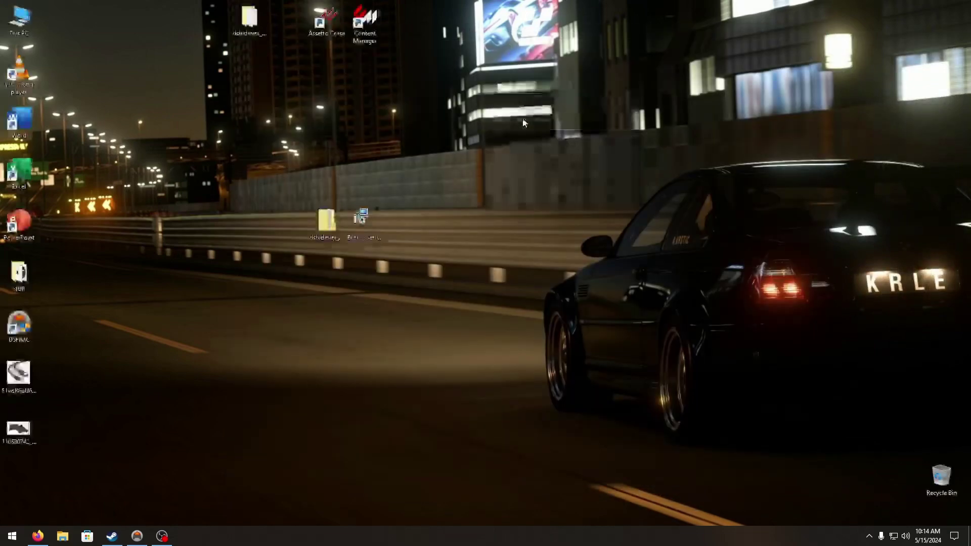
{"action": "left_click", "coordinate": [338, 35]}
{"action": "key", "text": "Right"}
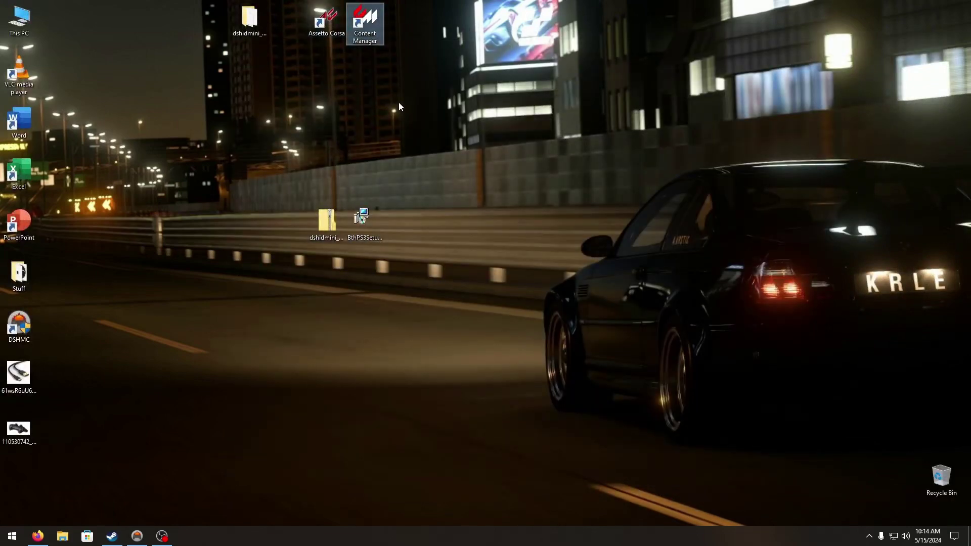
{"action": "right_click", "coordinate": [398, 102]}
{"action": "left_click", "coordinate": [426, 145]}
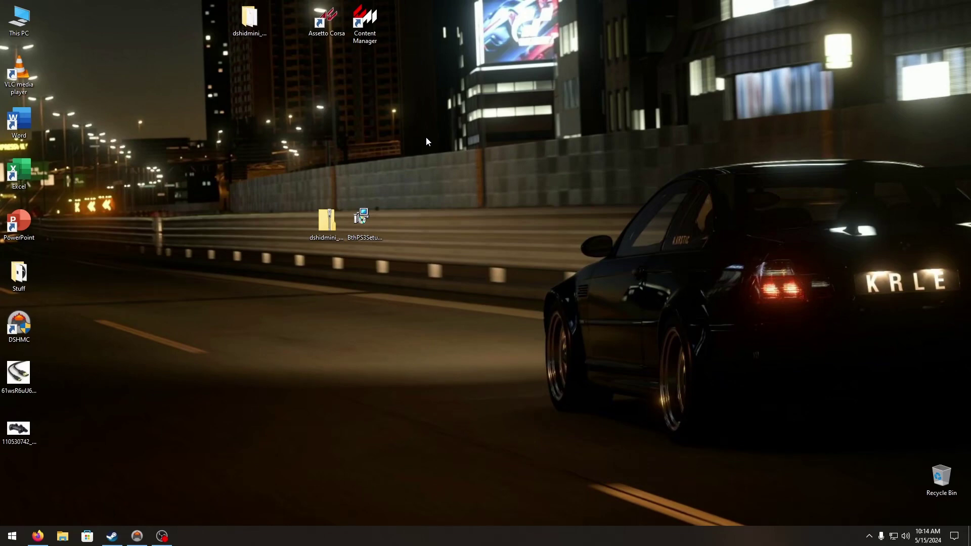
{"action": "right_click", "coordinate": [412, 137]}
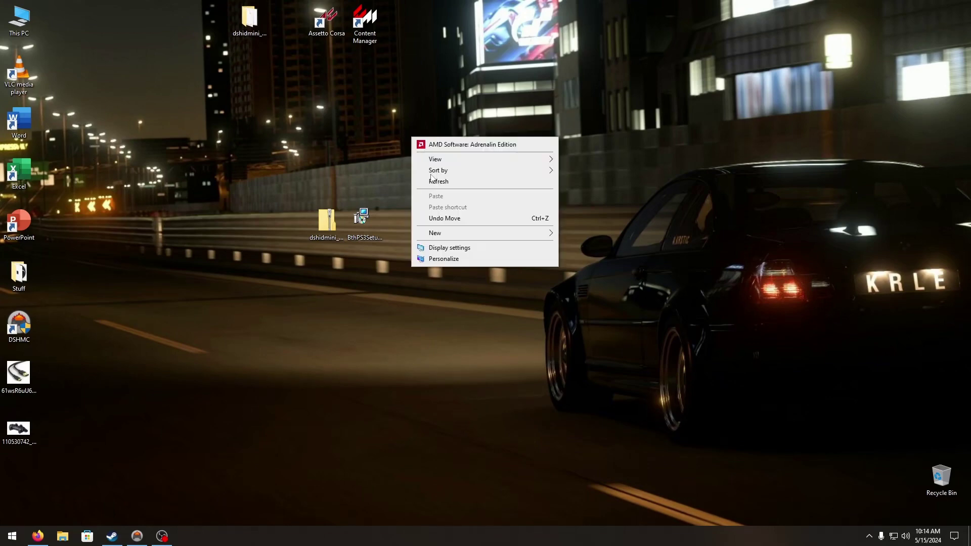
{"action": "right_click", "coordinate": [431, 174]}
{"action": "left_click", "coordinate": [458, 216]}
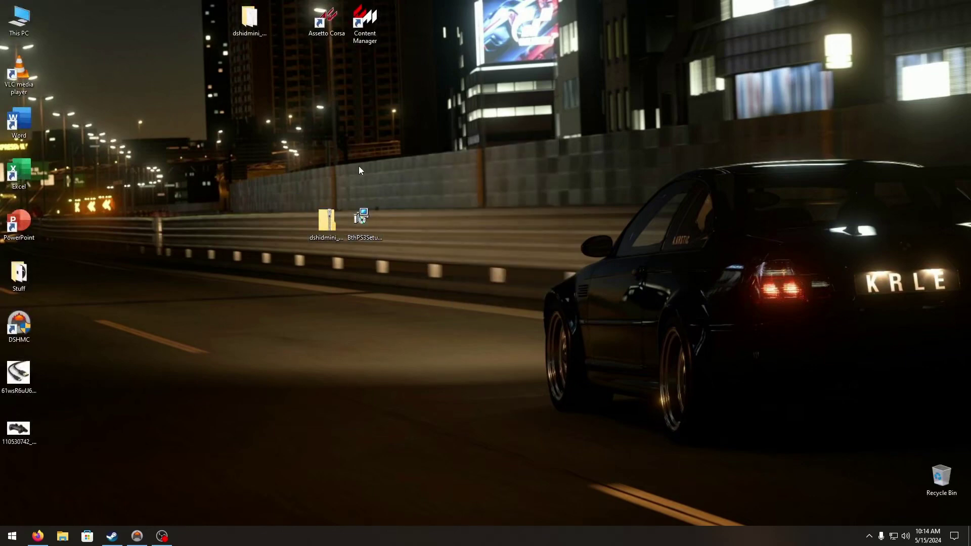
{"action": "right_click", "coordinate": [356, 80]}
{"action": "left_click", "coordinate": [374, 129]}
{"action": "right_click", "coordinate": [334, 60]}
{"action": "left_click", "coordinate": [373, 130]}
Cancel the 7-Zip overwrite prompt and delete the old extracted dshidmini folder
{"action": "right_click", "coordinate": [329, 224]}
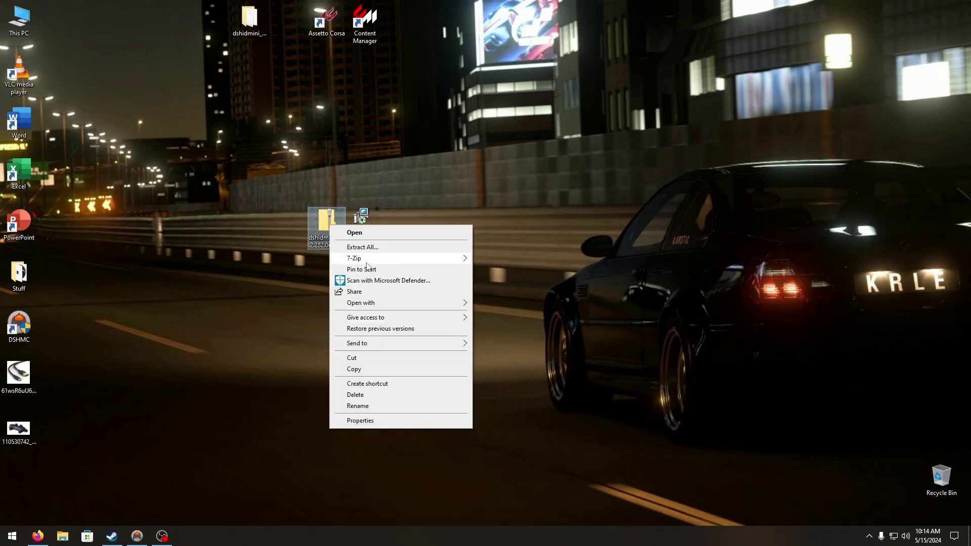
{"action": "mouse_move", "coordinate": [368, 265]}
{"action": "left_click", "coordinate": [501, 306]}
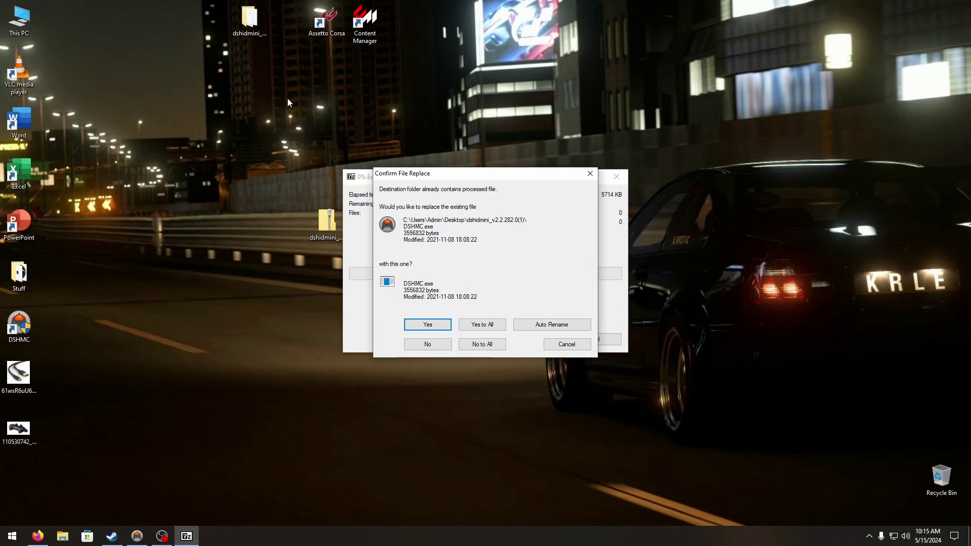
{"action": "left_click", "coordinate": [580, 347]}
{"action": "left_click", "coordinate": [239, 29]}
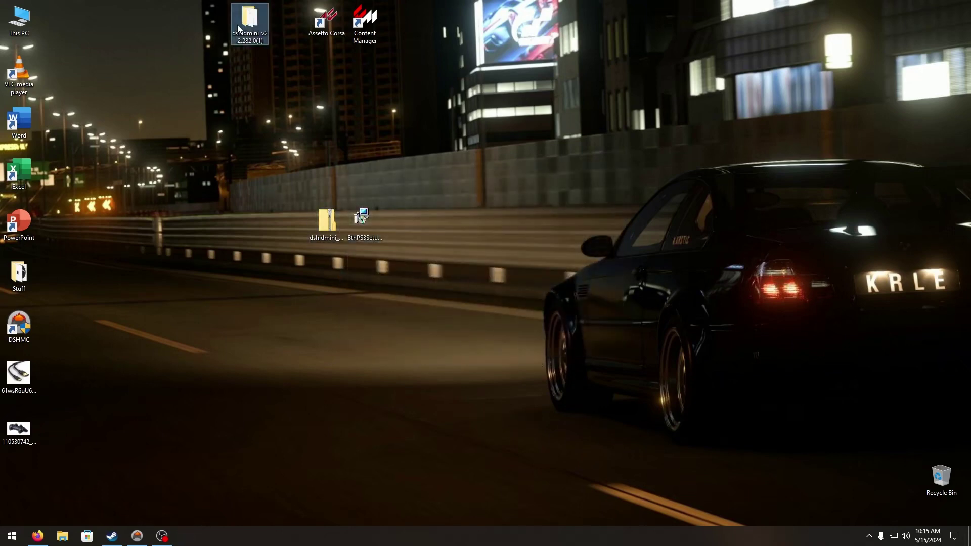
{"action": "key", "text": "Delete"}
Extract the zip with 7-Zip into a dshidmini_v2.2.282.0(1) folder beside it and open it
{"action": "right_click", "coordinate": [328, 222]}
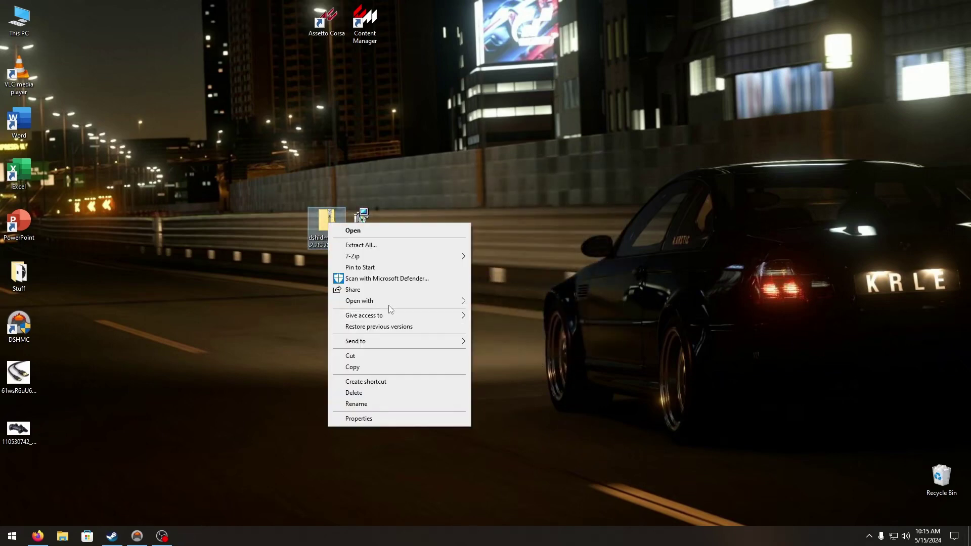
{"action": "mouse_move", "coordinate": [445, 256]}
{"action": "left_click", "coordinate": [514, 304]}
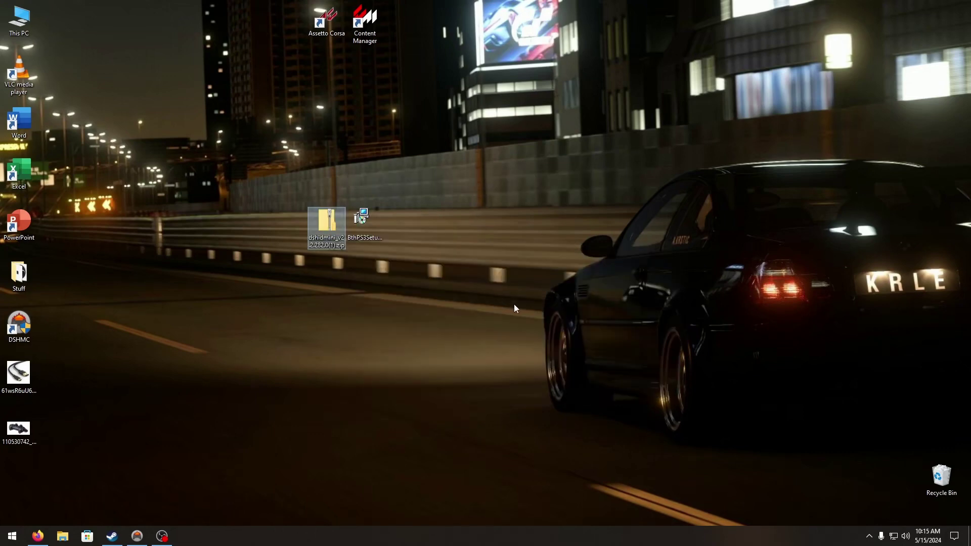
{"action": "left_click_drag", "start_coordinate": [18, 479], "coordinate": [257, 237]}
{"action": "double_click", "coordinate": [257, 237]}
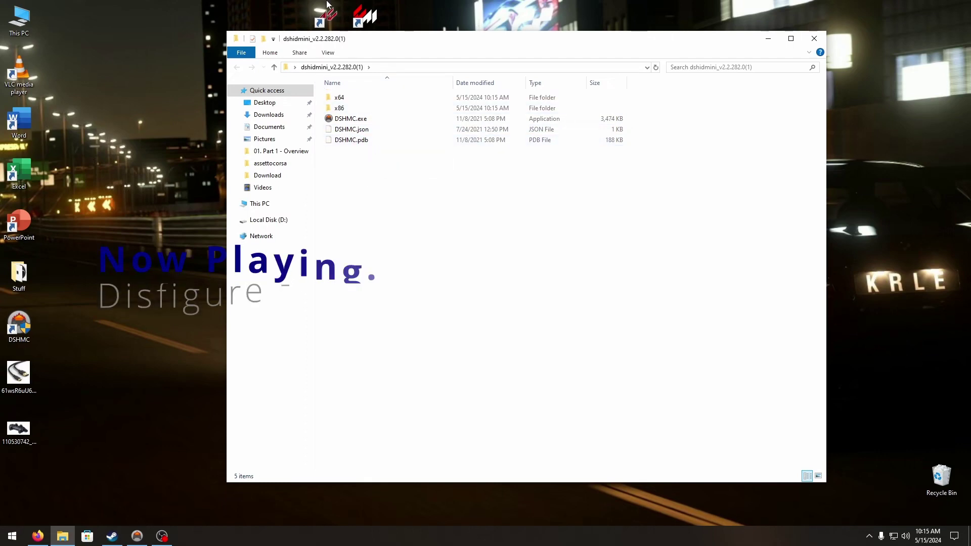
Refresh the desktop and navigate into the x64\dshidmini driver folder
{"action": "left_click_drag", "start_coordinate": [360, 38], "coordinate": [357, 57]}
{"action": "right_click", "coordinate": [139, 197]}
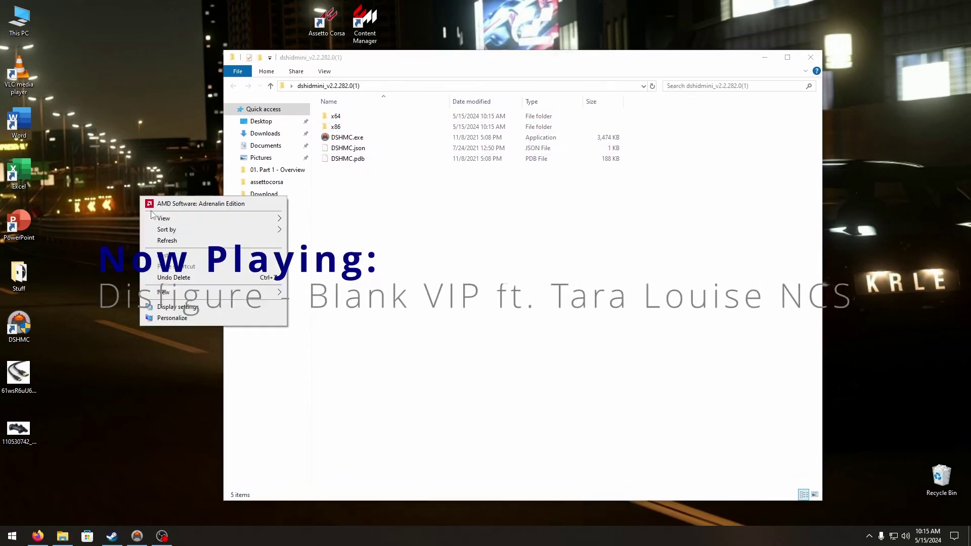
{"action": "left_click", "coordinate": [157, 239]}
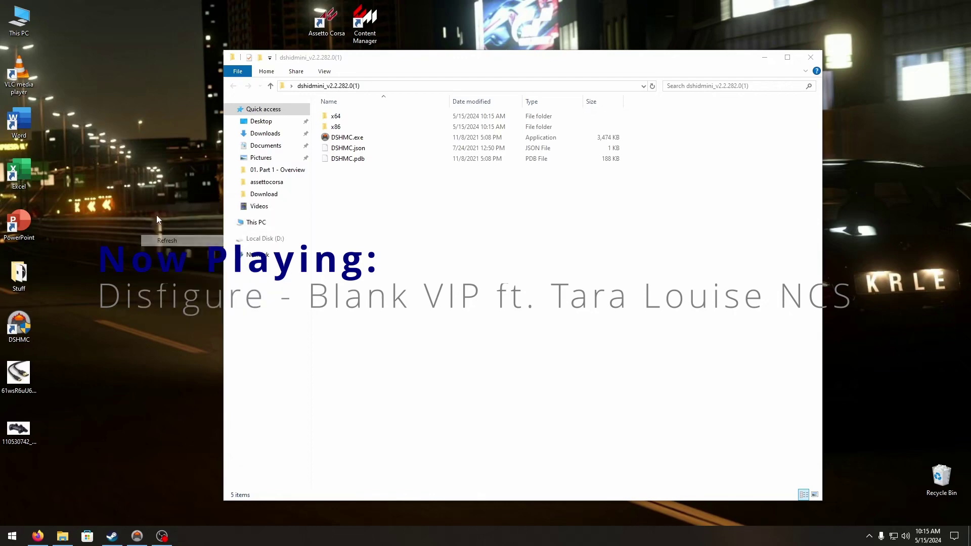
{"action": "left_click", "coordinate": [354, 140]}
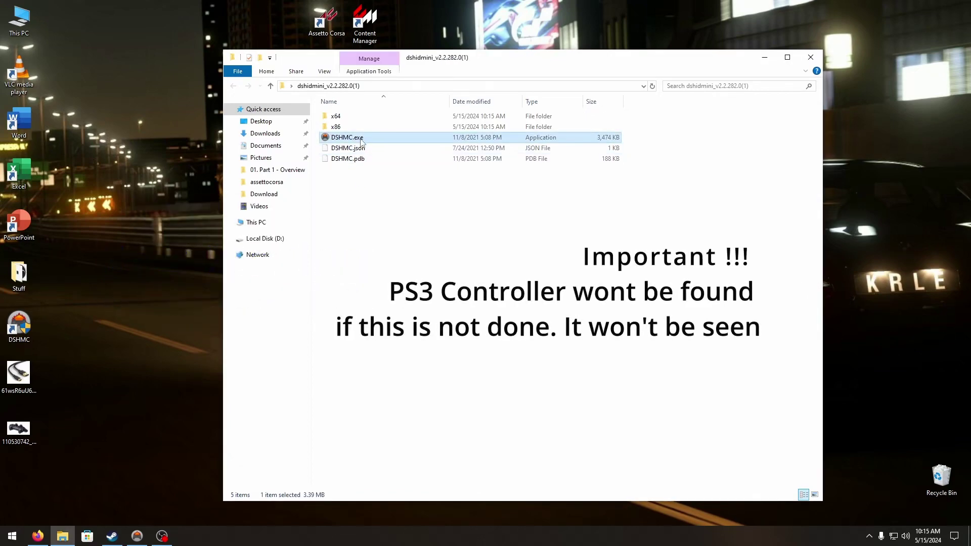
{"action": "left_click", "coordinate": [339, 120]}
{"action": "double_click", "coordinate": [338, 118]}
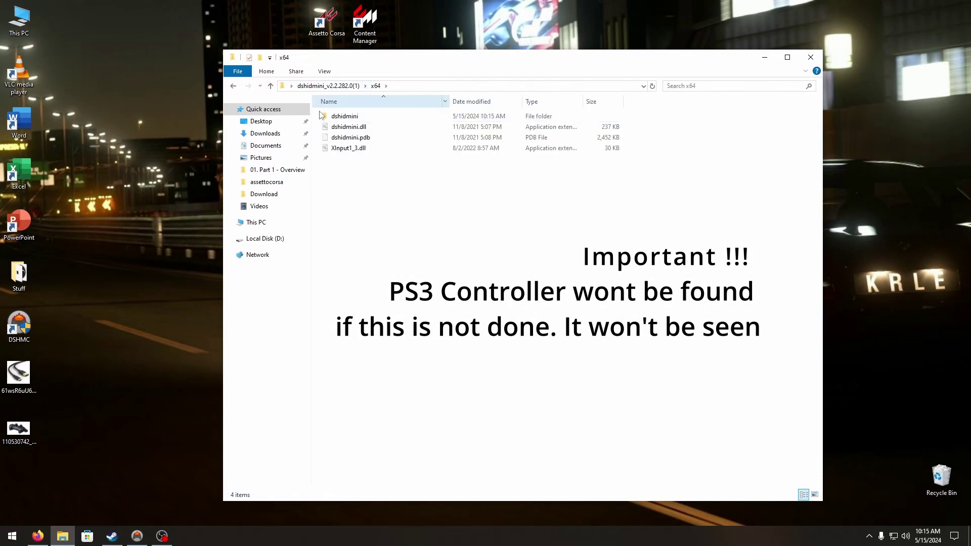
{"action": "left_click", "coordinate": [338, 117]}
{"action": "double_click", "coordinate": [338, 118]}
Install the dshidmini.inf and igfilter.inf drivers and dismiss the success message
{"action": "left_click", "coordinate": [349, 138]}
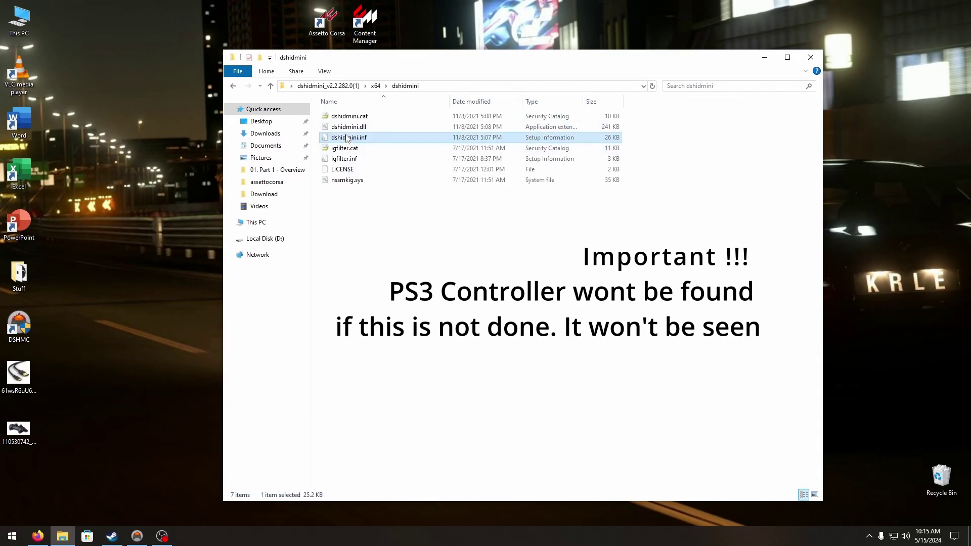
{"action": "left_click", "coordinate": [356, 160]}
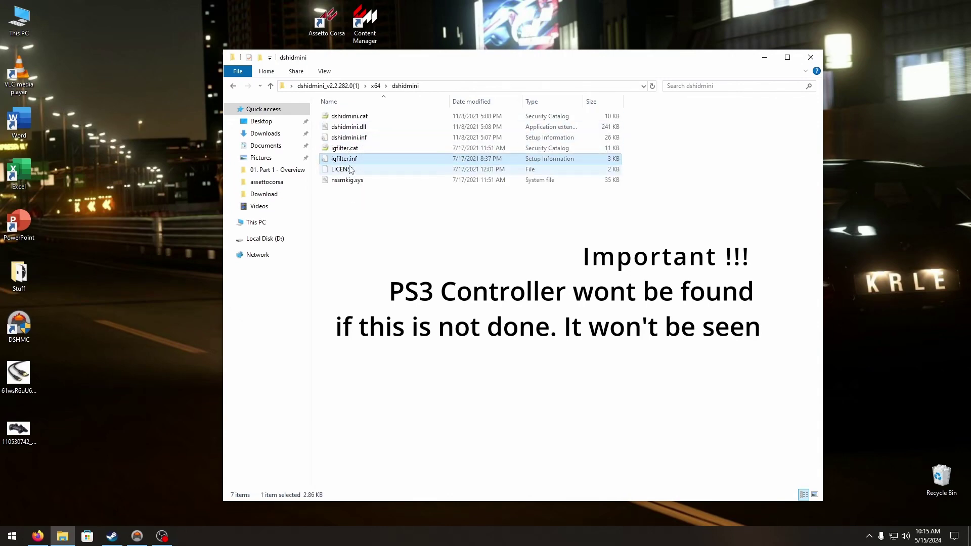
{"action": "right_click", "coordinate": [359, 143]}
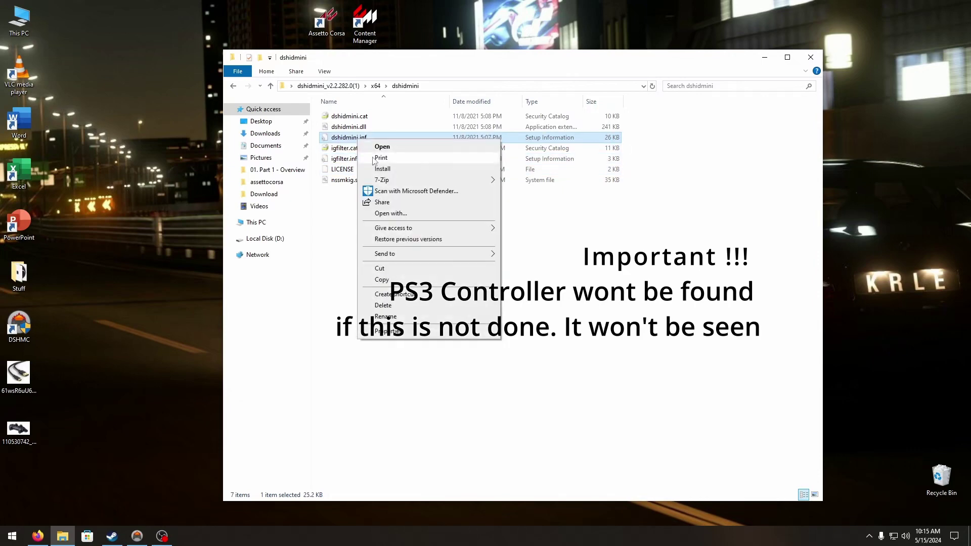
{"action": "left_click", "coordinate": [372, 166]}
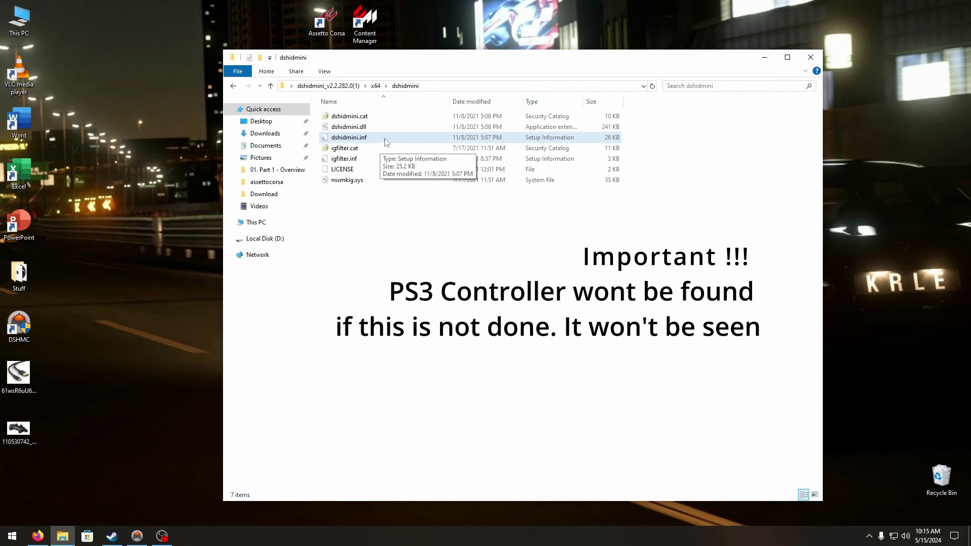
{"action": "left_click", "coordinate": [399, 151]}
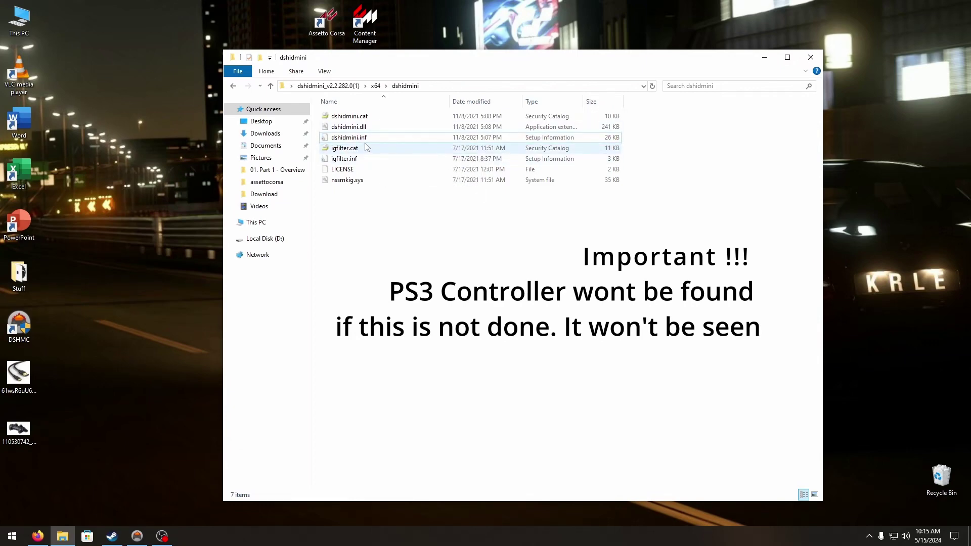
{"action": "left_click", "coordinate": [356, 160]}
{"action": "right_click", "coordinate": [357, 160]}
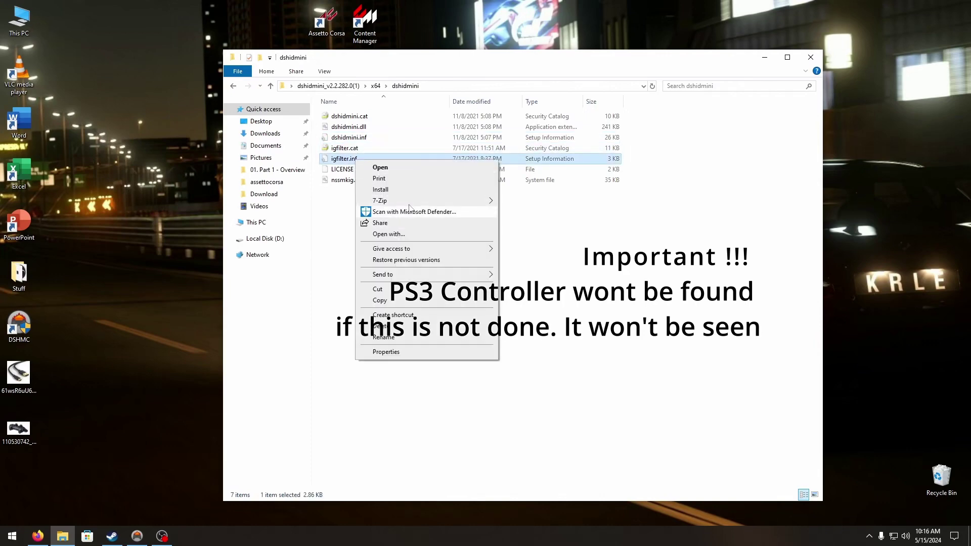
{"action": "left_click", "coordinate": [399, 195]}
{"action": "left_click", "coordinate": [548, 273]}
Return to the main dshidmini_v2.2.282.0(1) folder and select DSHMC.exe
{"action": "left_click_drag", "start_coordinate": [273, 37], "coordinate": [605, 71]}
{"action": "left_click", "coordinate": [177, 91]}
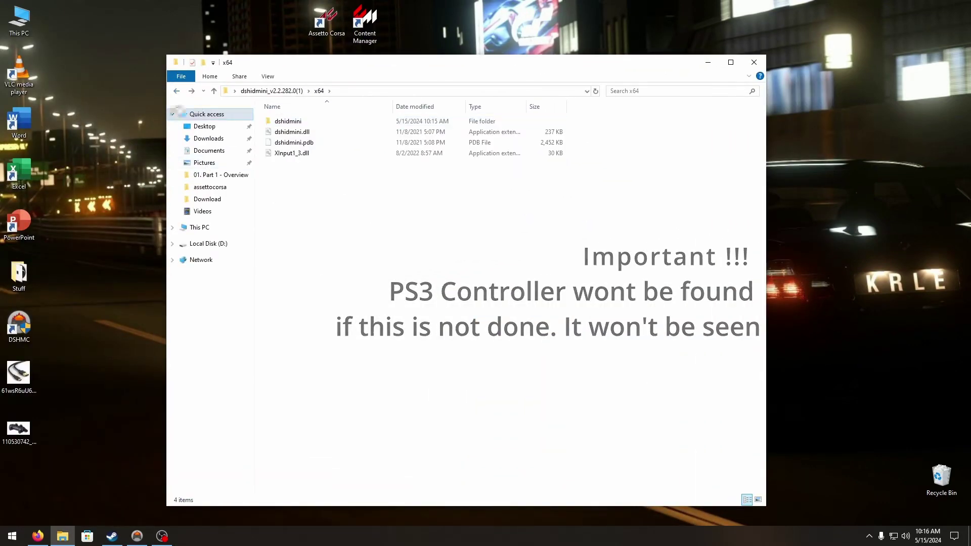
{"action": "key", "text": "alt+Left"}
{"action": "left_click", "coordinate": [292, 142]}
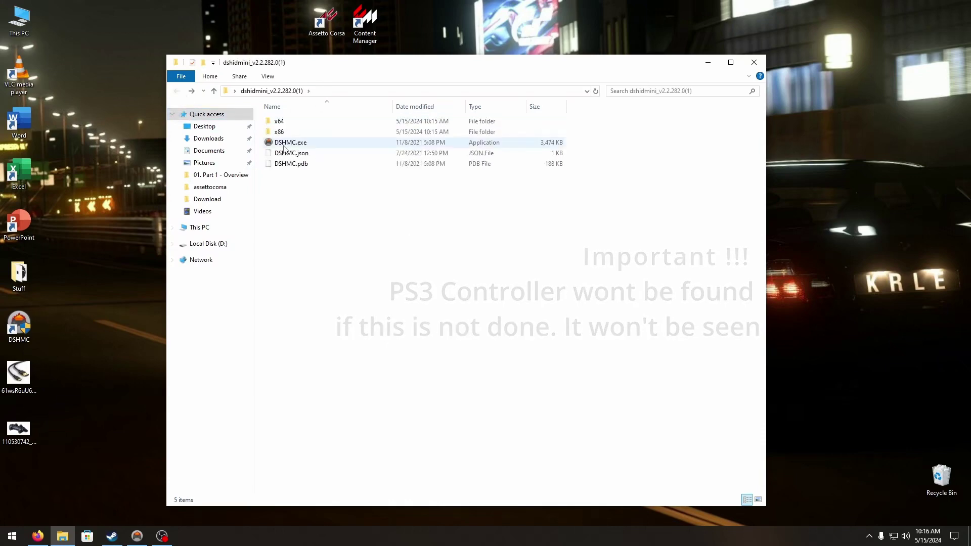
{"action": "left_click", "coordinate": [326, 234]}
Bring up the context menu for DSHMC.exe to run it as administrator
{"action": "right_click", "coordinate": [292, 143]}
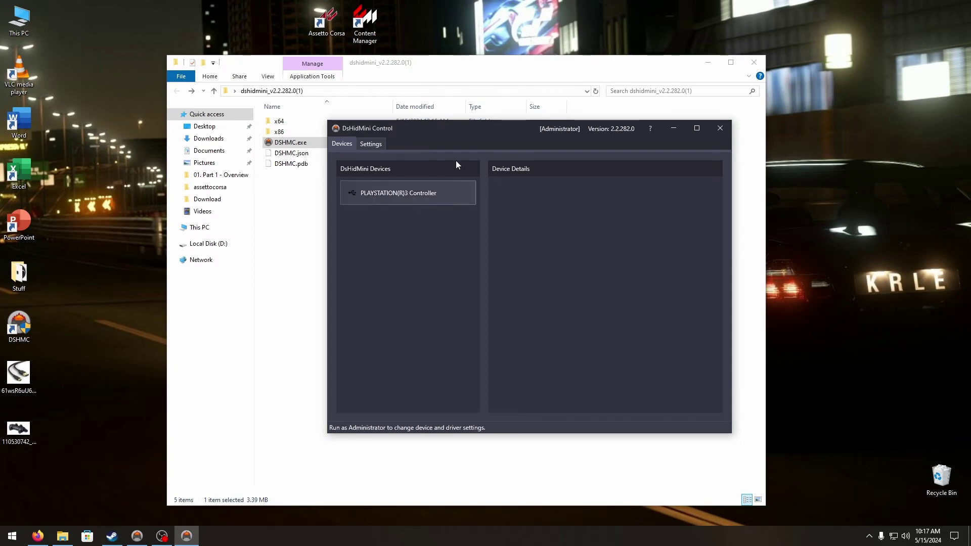
Select the PLAYSTATION(R)3 Controller and leave its HID device mode on XInput
{"action": "left_click_drag", "start_coordinate": [444, 129], "coordinate": [405, 117]}
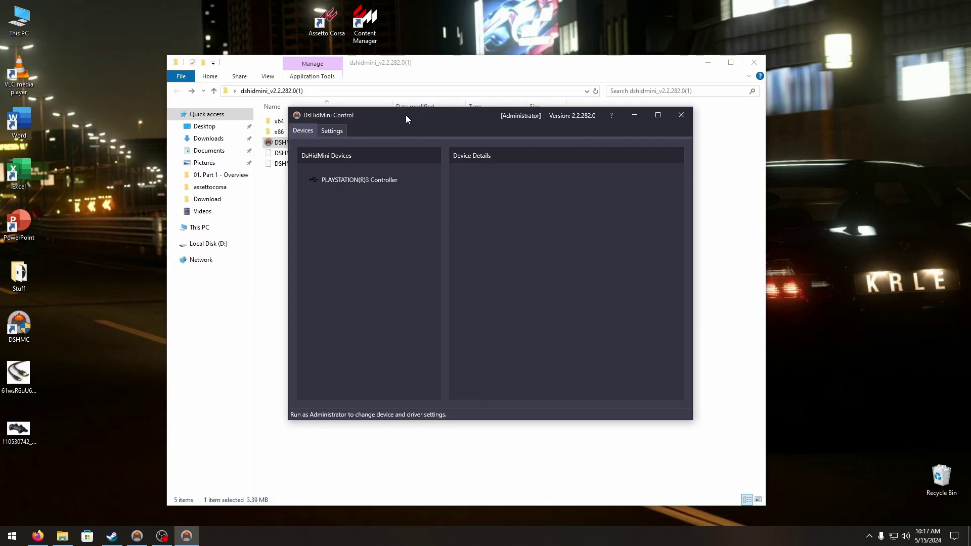
{"action": "left_click", "coordinate": [367, 180]}
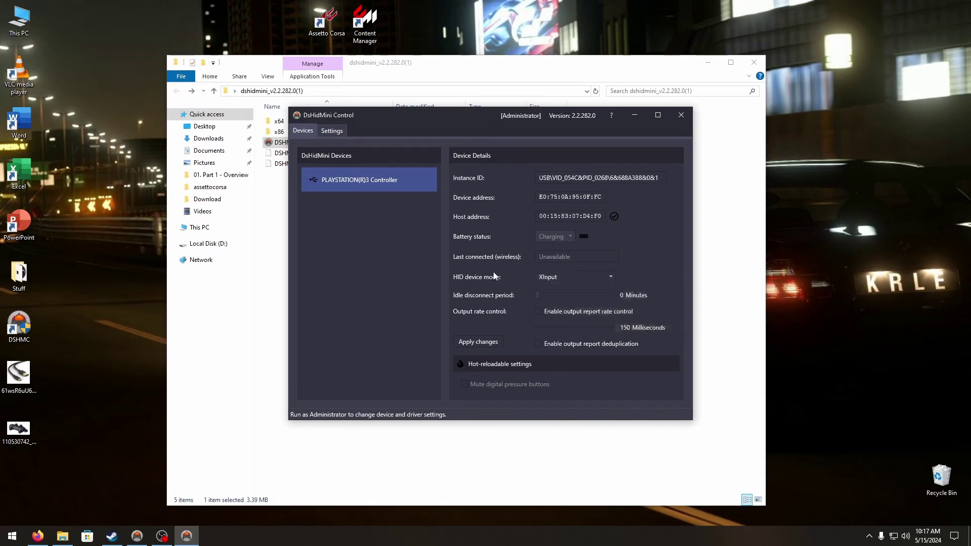
{"action": "left_click", "coordinate": [567, 279]}
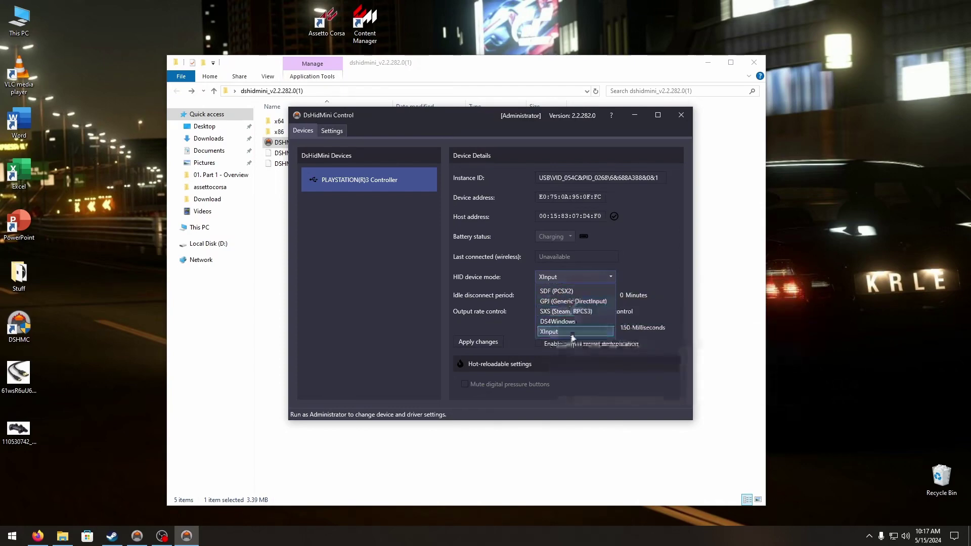
{"action": "left_click", "coordinate": [506, 326]}
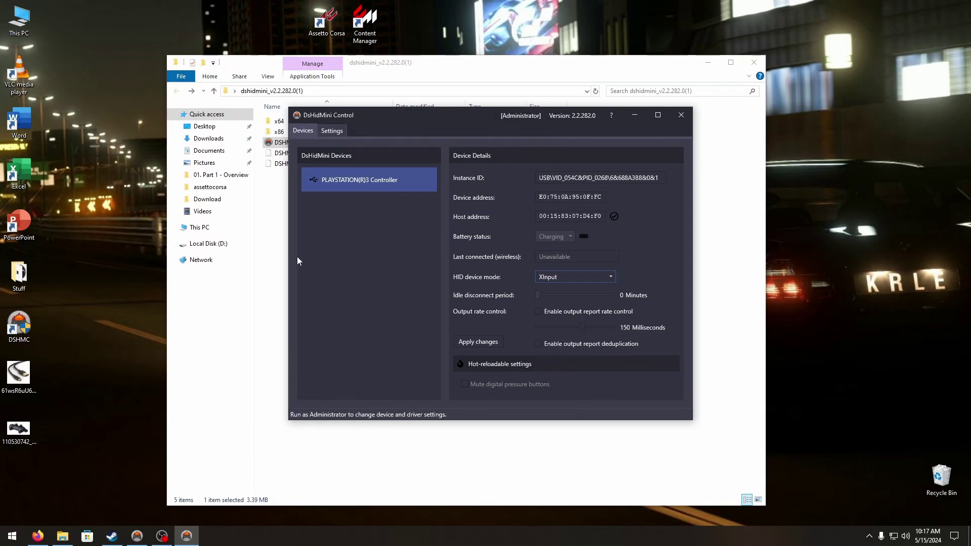
Launch Content Manager and review the Gamepad FX and Assetto Corsa Controls settings
{"action": "left_click", "coordinate": [375, 34]}
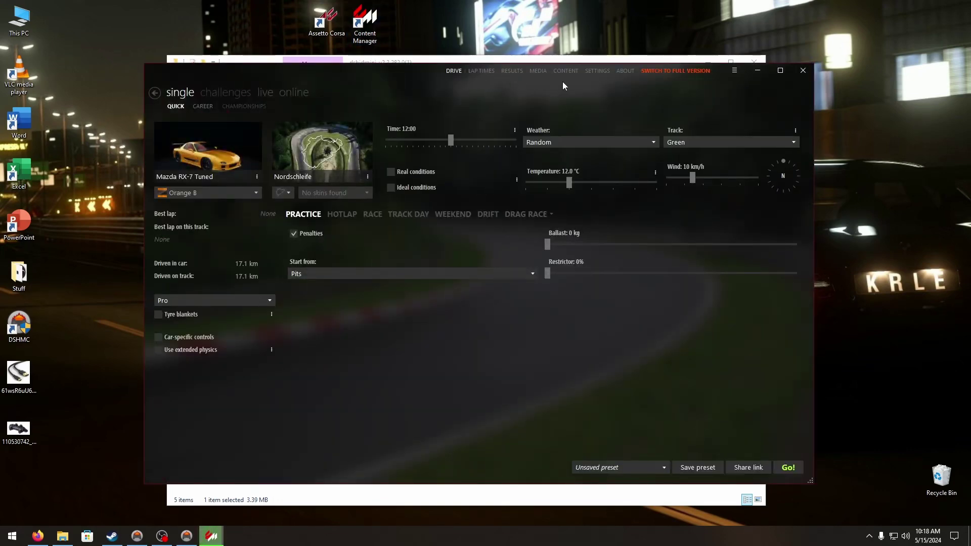
{"action": "left_click", "coordinate": [598, 70]}
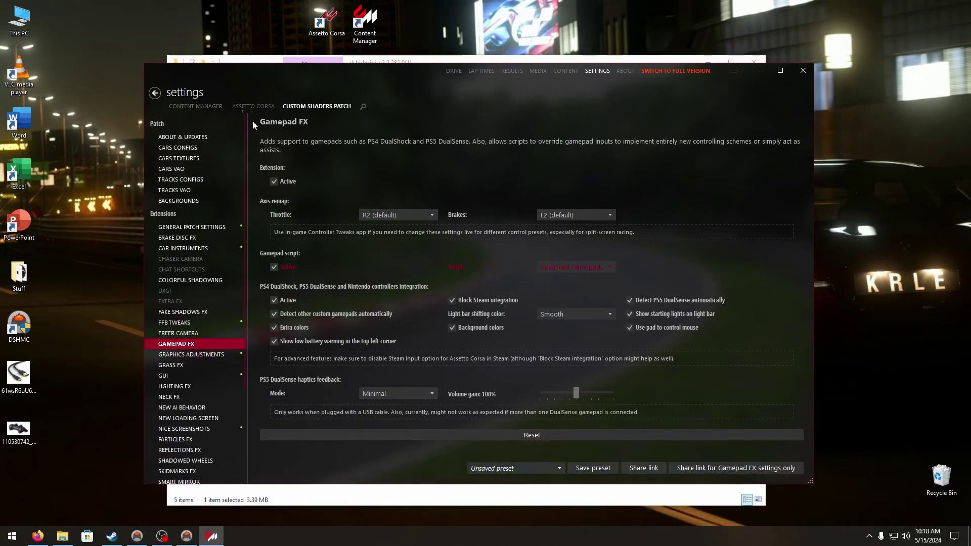
{"action": "left_click", "coordinate": [253, 107]}
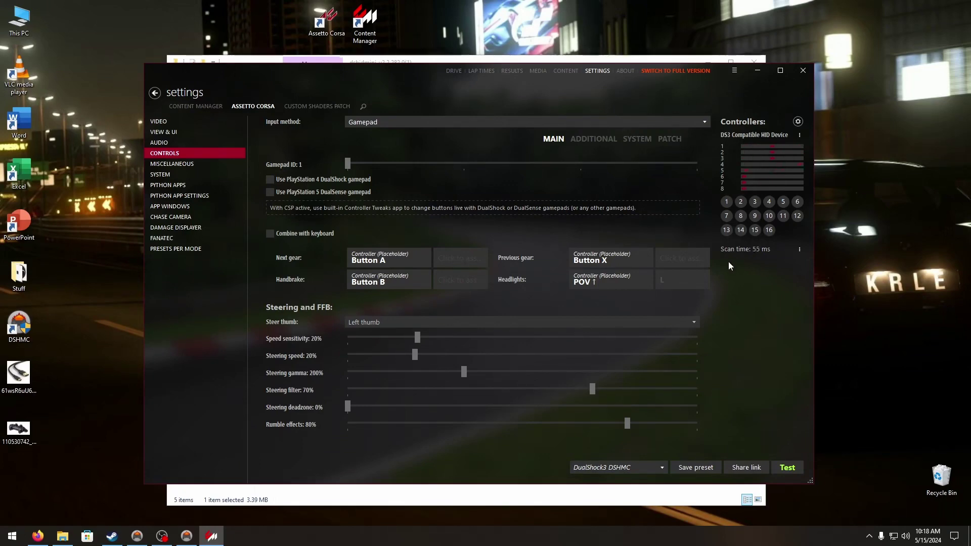
{"action": "left_click", "coordinate": [292, 109]}
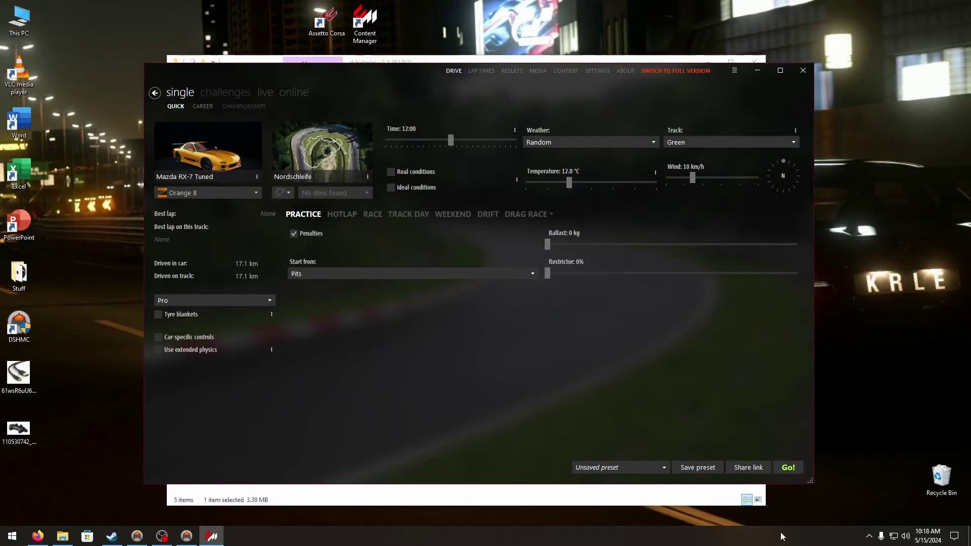
Start the Nordschleife practice session in the RX-7 and drive out of the pits
{"action": "left_click", "coordinate": [790, 467]}
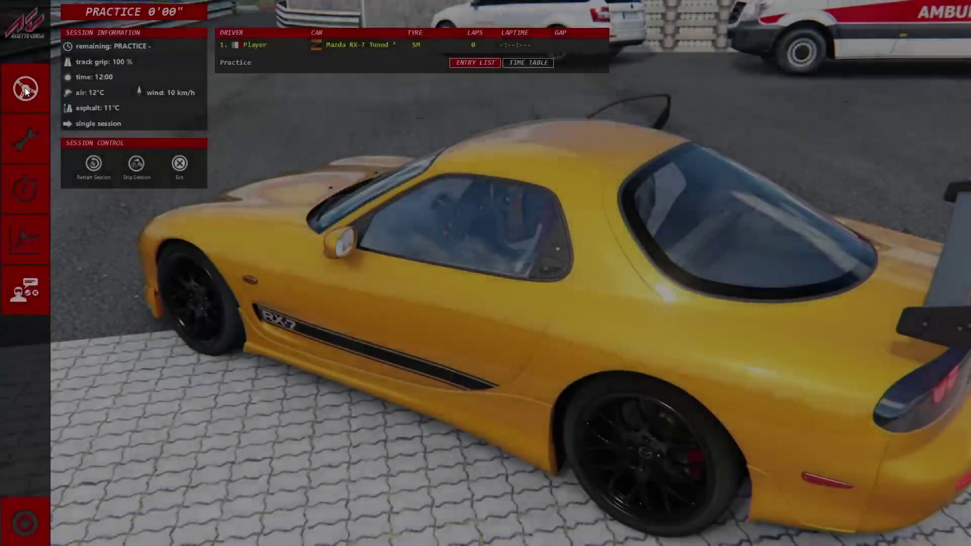
{"action": "left_click", "coordinate": [26, 89]}
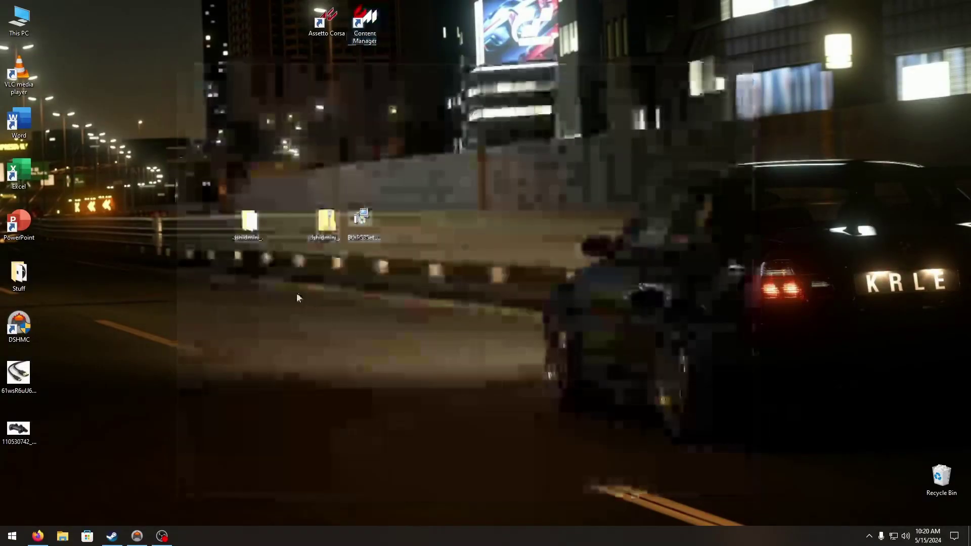
Refresh the desktop and rearrange the second dshidmini folder and the BthPS3 installer icons
{"action": "right_click", "coordinate": [296, 293]}
{"action": "left_click", "coordinate": [328, 338]}
{"action": "left_click_drag", "start_coordinate": [335, 231], "coordinate": [297, 231]}
{"action": "left_click_drag", "start_coordinate": [365, 243], "coordinate": [325, 238]}
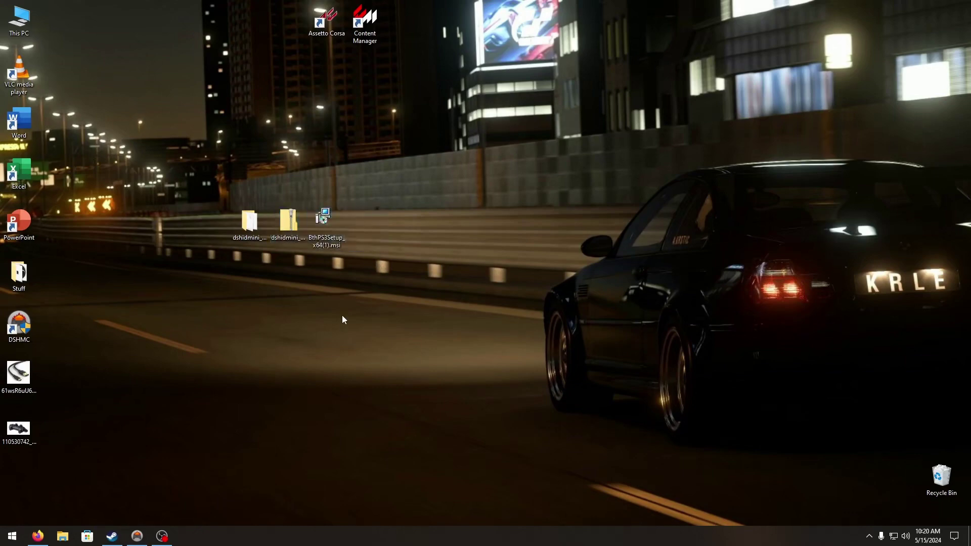
Launch BthPS3Setup_x64(1).msi, step past the welcome page and back, then cancel the installation
{"action": "right_click", "coordinate": [333, 233]}
{"action": "left_click", "coordinate": [349, 234]}
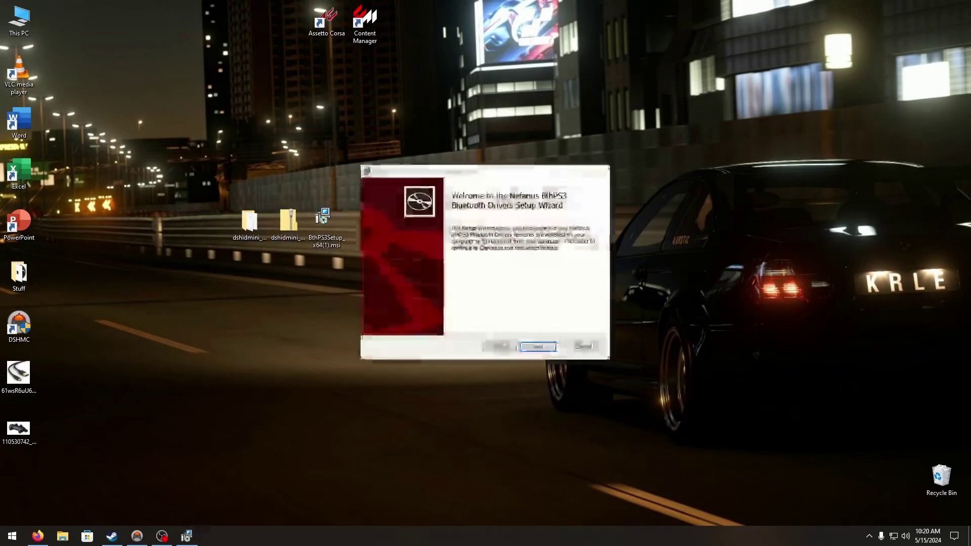
{"action": "left_click", "coordinate": [536, 346]}
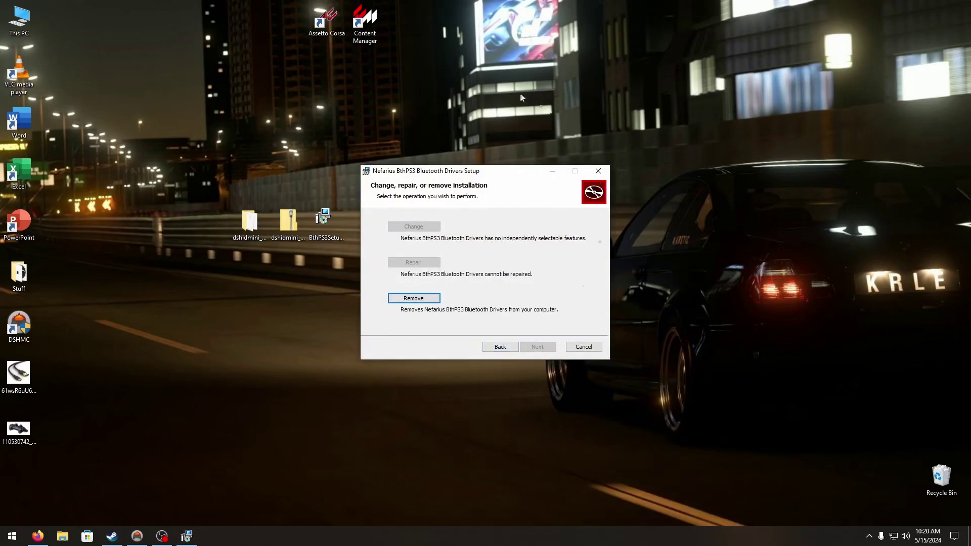
{"action": "left_click", "coordinate": [496, 347]}
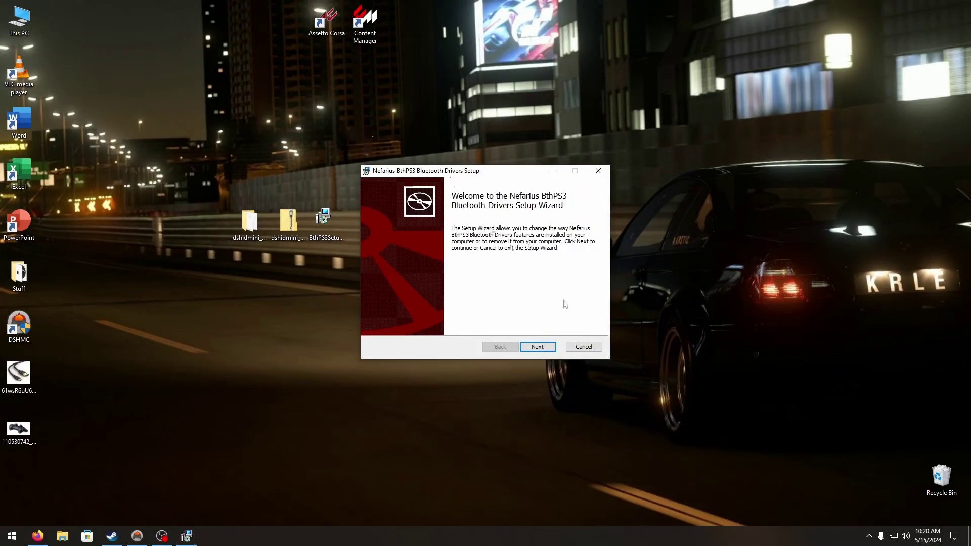
{"action": "left_click", "coordinate": [584, 347]}
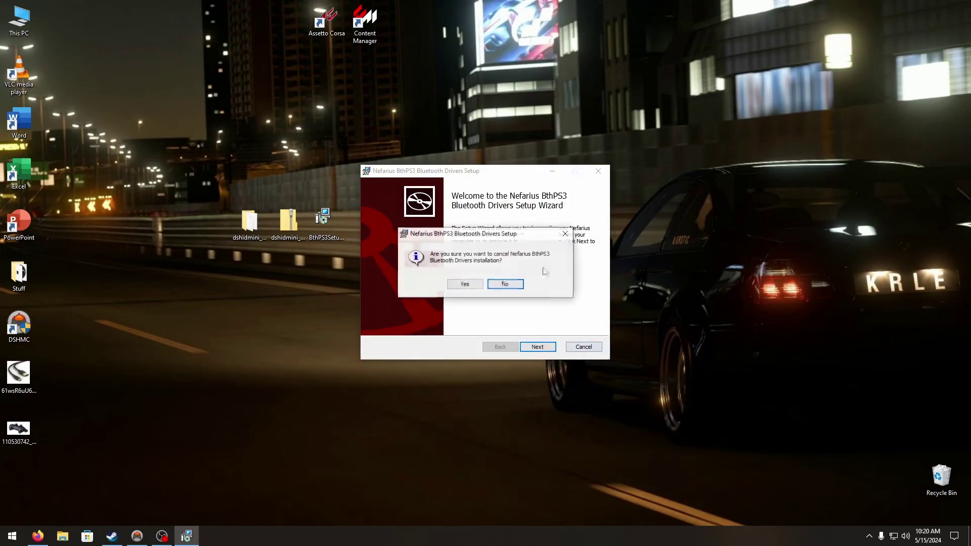
{"action": "left_click", "coordinate": [460, 283]}
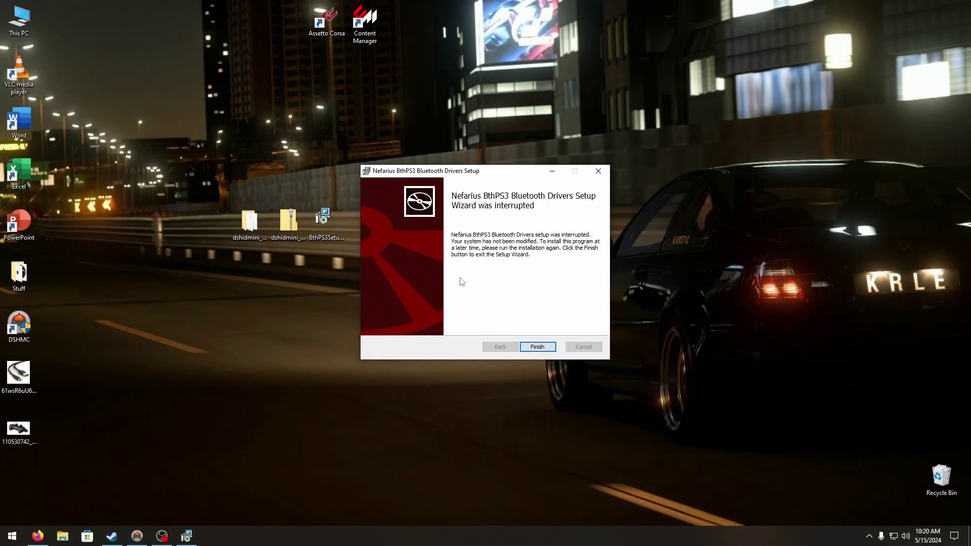
Finish the interrupted BthPS3 setup wizard and refresh the desktop twice
{"action": "left_click", "coordinate": [538, 347]}
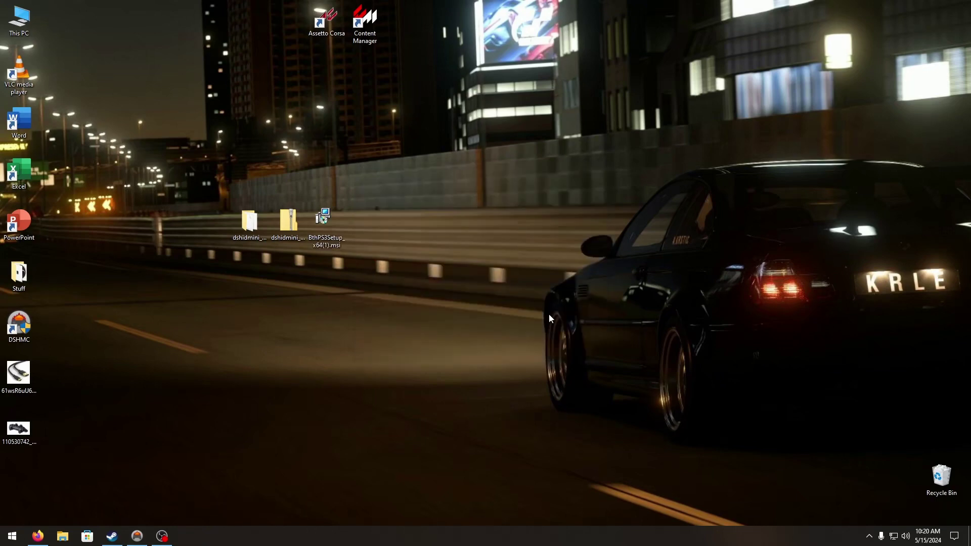
{"action": "right_click", "coordinate": [345, 102]}
{"action": "left_click", "coordinate": [368, 147]}
{"action": "right_click", "coordinate": [460, 128]}
{"action": "left_click", "coordinate": [485, 172]}
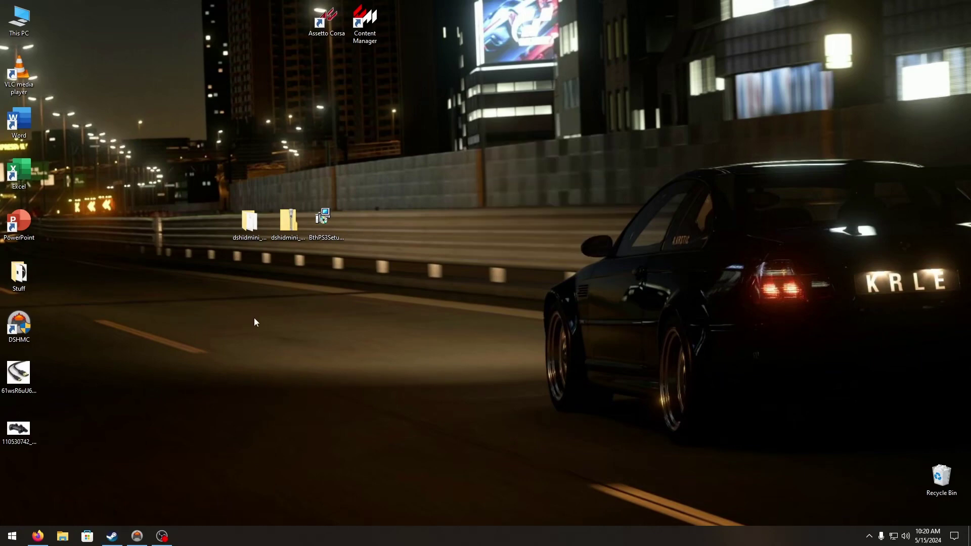
Reopen DsHidMini Control, review the driver settings, then return to the device list
{"action": "left_click", "coordinate": [145, 539]}
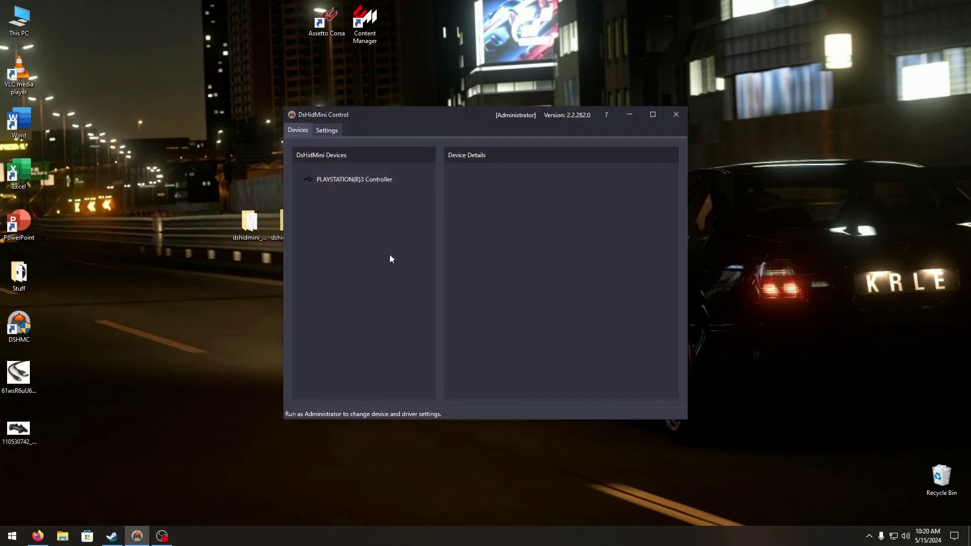
{"action": "left_click", "coordinate": [328, 135]}
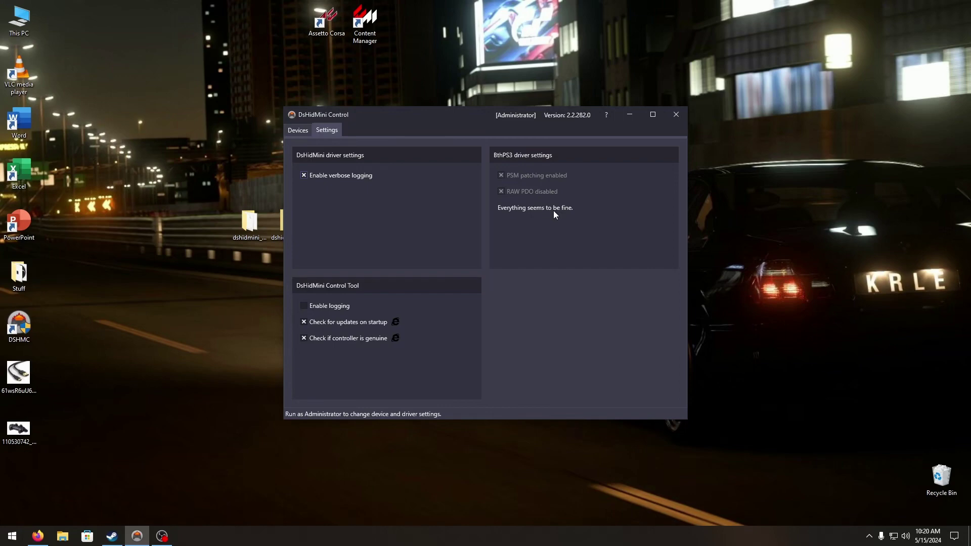
{"action": "left_click", "coordinate": [298, 130]}
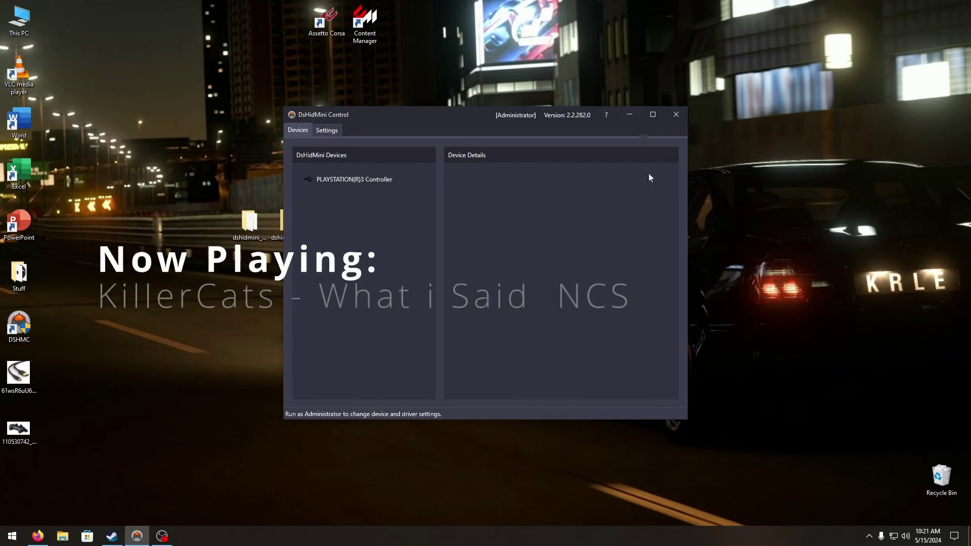
Close DsHidMini Control and refresh the desktop several times
{"action": "left_click", "coordinate": [676, 115]}
{"action": "right_click", "coordinate": [422, 84]}
{"action": "left_click", "coordinate": [457, 133]}
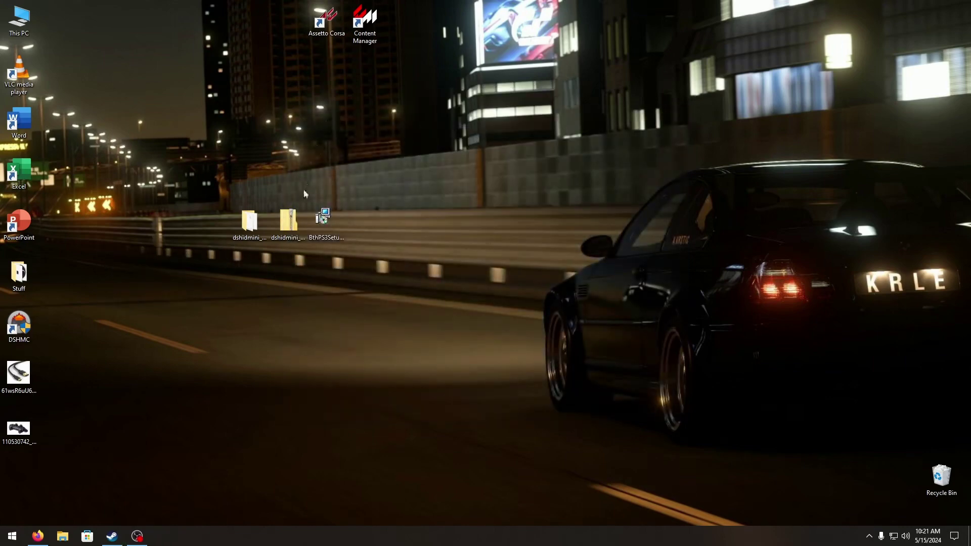
{"action": "right_click", "coordinate": [171, 351]}
{"action": "left_click", "coordinate": [195, 393]}
{"action": "right_click", "coordinate": [159, 130]}
{"action": "left_click", "coordinate": [191, 176]}
{"action": "right_click", "coordinate": [154, 138]}
{"action": "right_click", "coordinate": [112, 143]}
{"action": "left_click", "coordinate": [139, 185]}
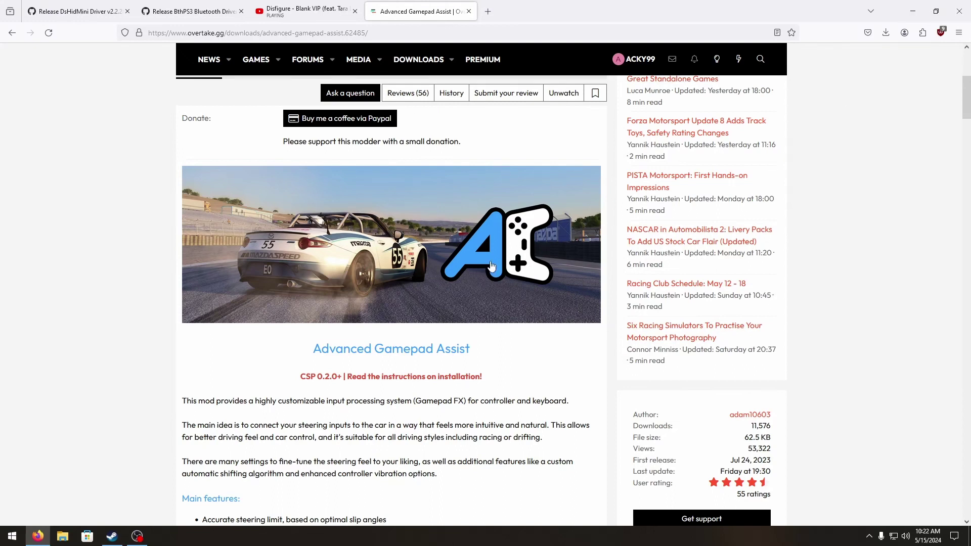
Open Advanced Gamepad Assist v1.5.zip from Firefox's recent downloads
{"action": "scroll", "coordinate": [487, 260], "scroll_direction": "up", "scroll_amount": 4}
{"action": "left_click", "coordinate": [779, 129]}
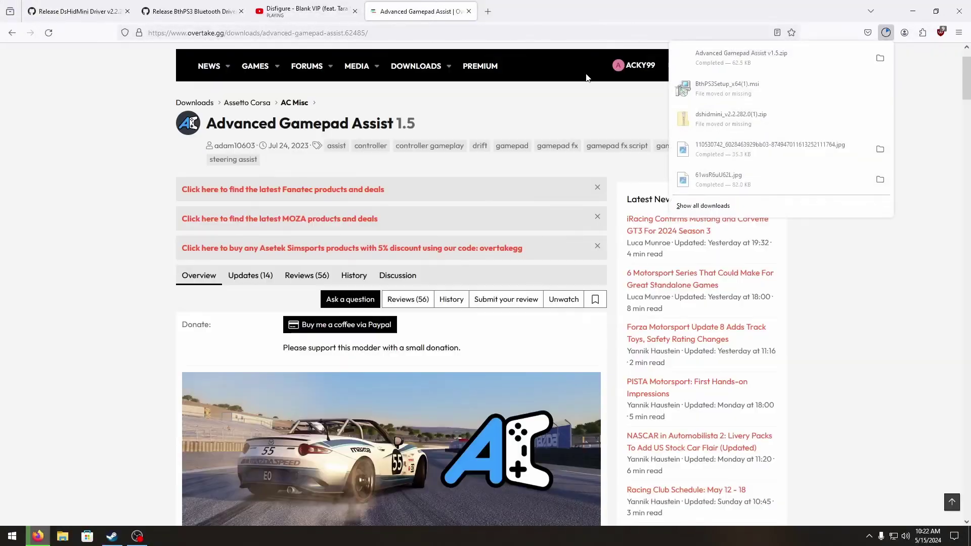
{"action": "left_click", "coordinate": [758, 71]}
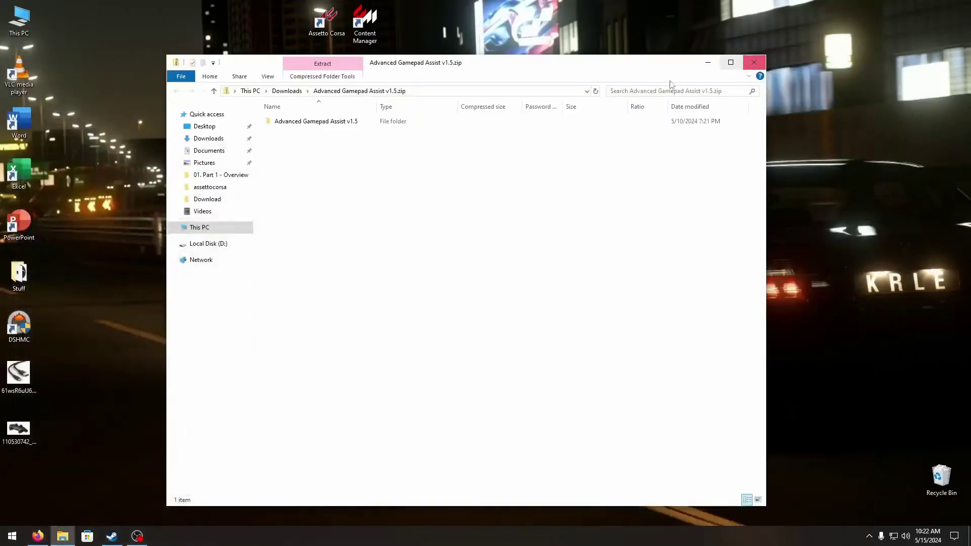
Open the Advanced Gamepad Assist v1.5 folder in the archive and read INSTALL.txt
{"action": "double_click", "coordinate": [302, 122]}
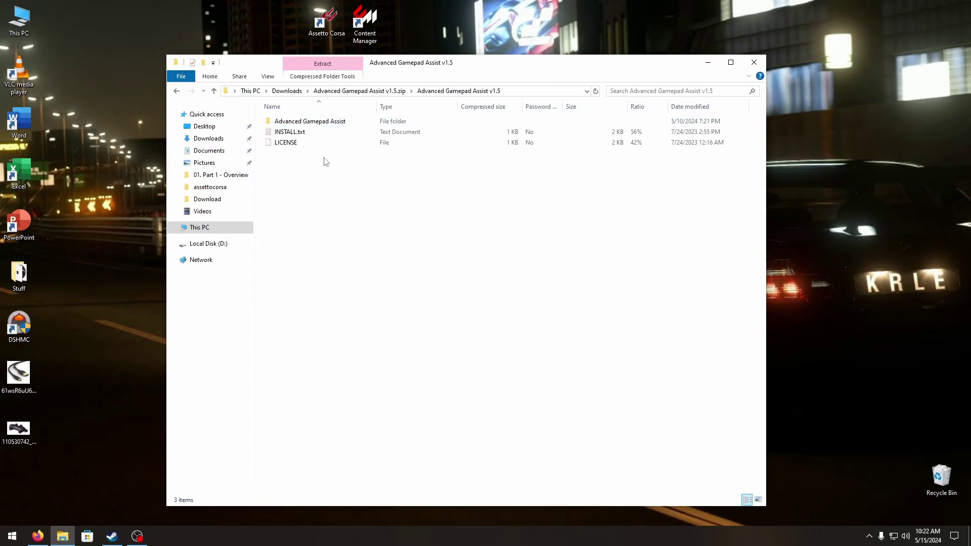
{"action": "left_click", "coordinate": [292, 134]}
{"action": "double_click", "coordinate": [292, 134]}
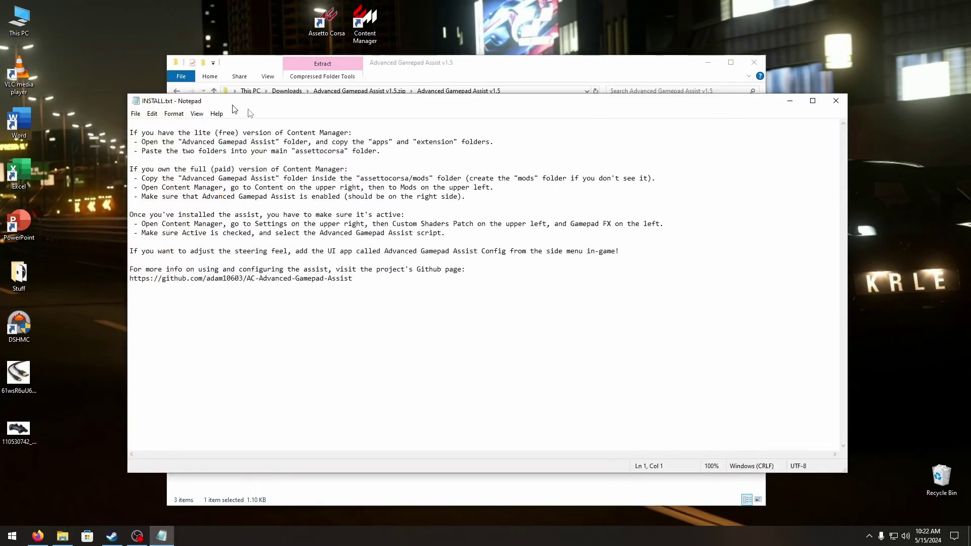
{"action": "left_click", "coordinate": [867, 109]}
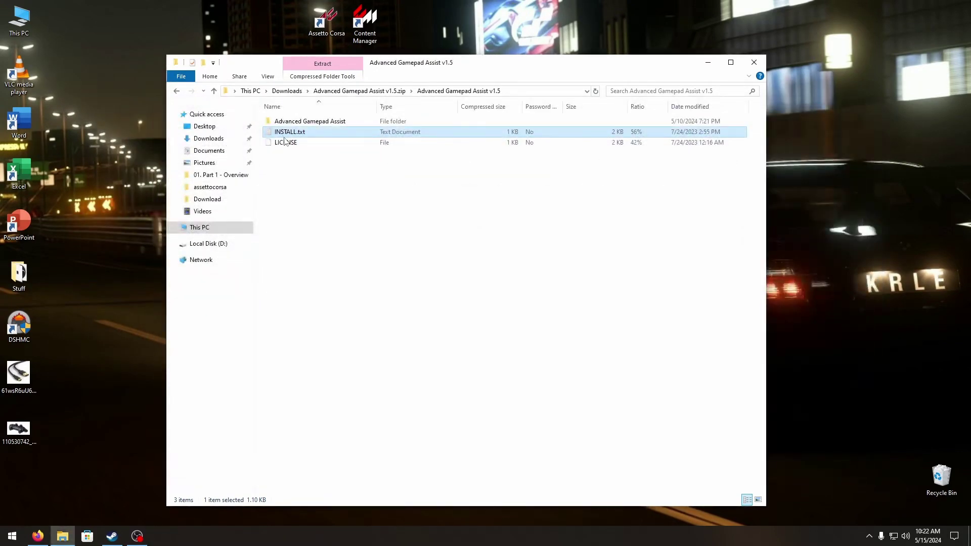
Select the mod's apps and extension folders inside Advanced Gamepad Assist
{"action": "double_click", "coordinate": [322, 121]}
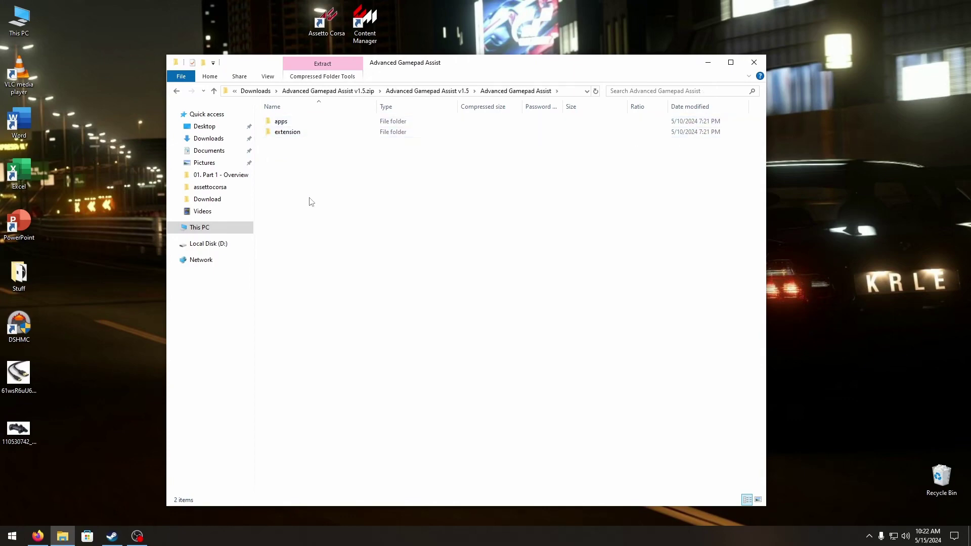
{"action": "key", "text": "ctrl+a"}
{"action": "left_click_drag", "start_coordinate": [335, 208], "coordinate": [281, 158]}
Open a second window at D:\SteamLibrary\steamapps\common\assettocorsa
{"action": "double_click", "coordinate": [19, 19]}
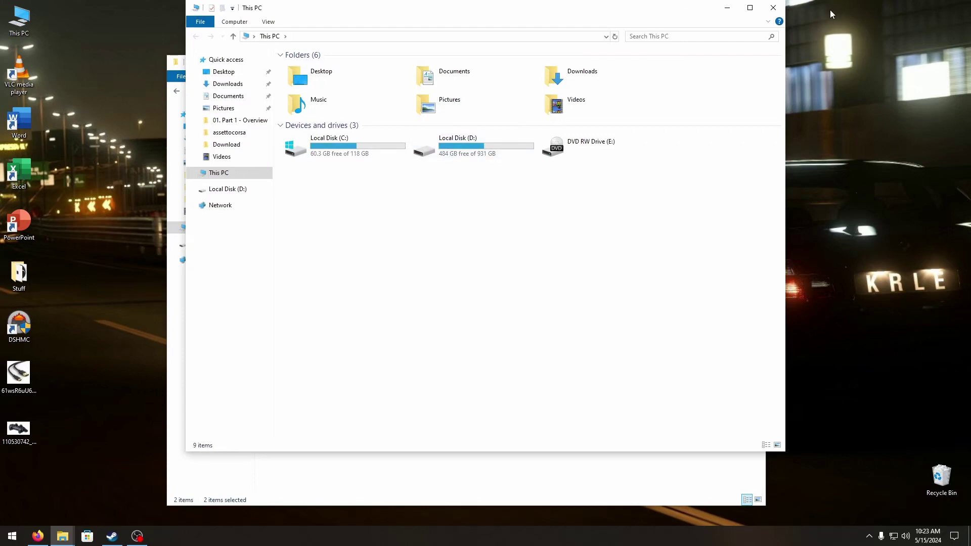
{"action": "double_click", "coordinate": [478, 144]}
{"action": "left_click_drag", "start_coordinate": [470, 10], "coordinate": [498, 31]}
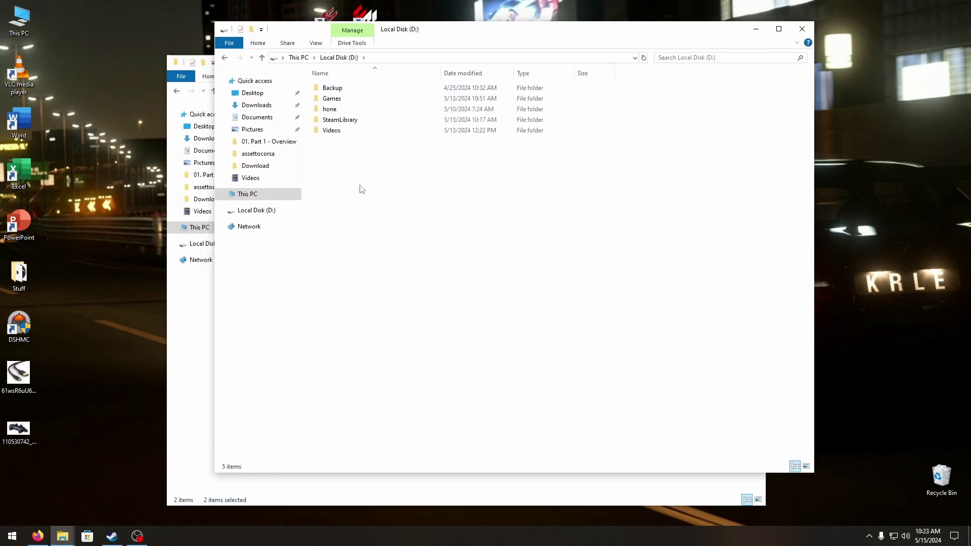
{"action": "double_click", "coordinate": [339, 119]}
{"action": "double_click", "coordinate": [334, 89]}
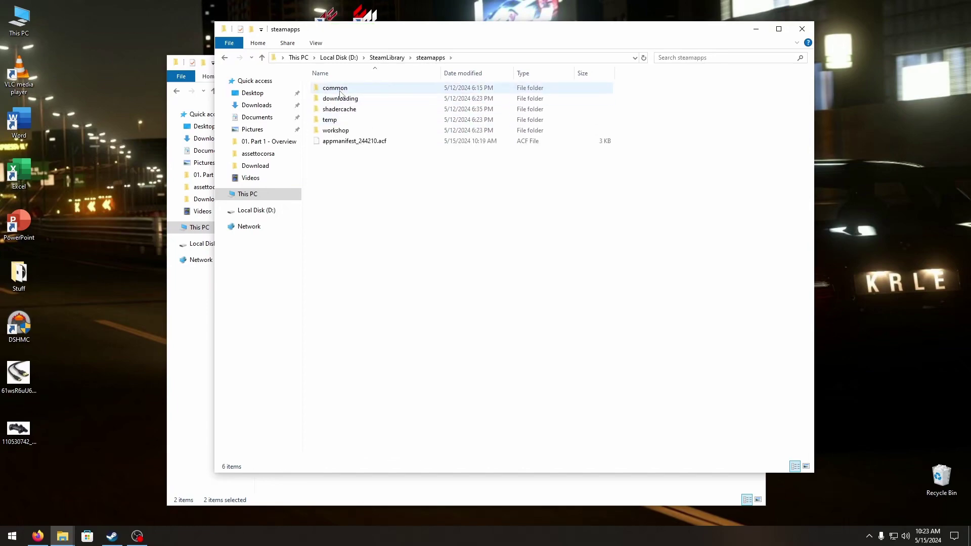
{"action": "double_click", "coordinate": [337, 89]}
{"action": "double_click", "coordinate": [336, 88]}
{"action": "left_click_drag", "start_coordinate": [349, 43], "coordinate": [436, 37]}
{"action": "scroll", "coordinate": [481, 299], "scroll_direction": "down", "scroll_amount": 3}
{"action": "scroll", "coordinate": [476, 303], "scroll_direction": "up", "scroll_amount": 3}
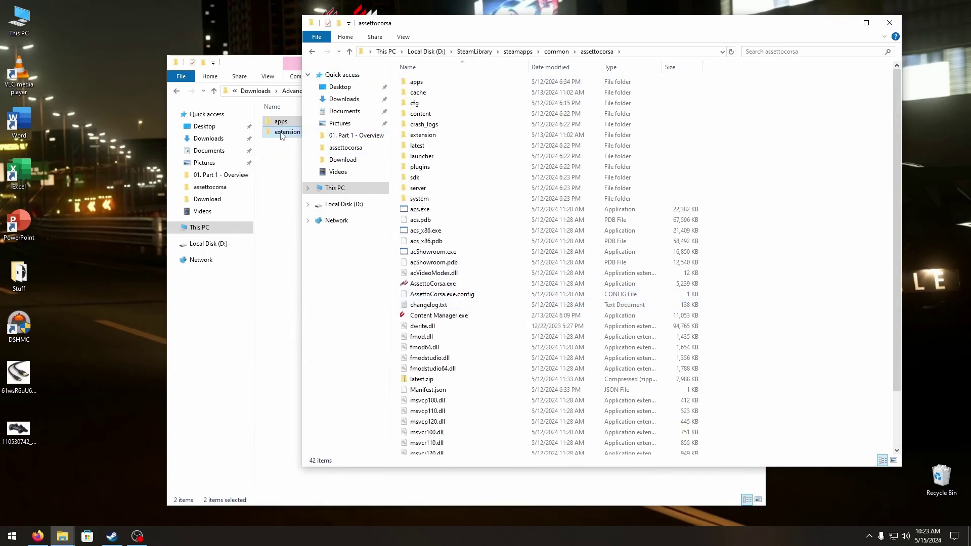
Copy apps and extension into assettocorsa, replacing existing files, then launch Content Manager
{"action": "left_click_drag", "start_coordinate": [283, 135], "coordinate": [519, 281]}
{"action": "left_click", "coordinate": [217, 191]}
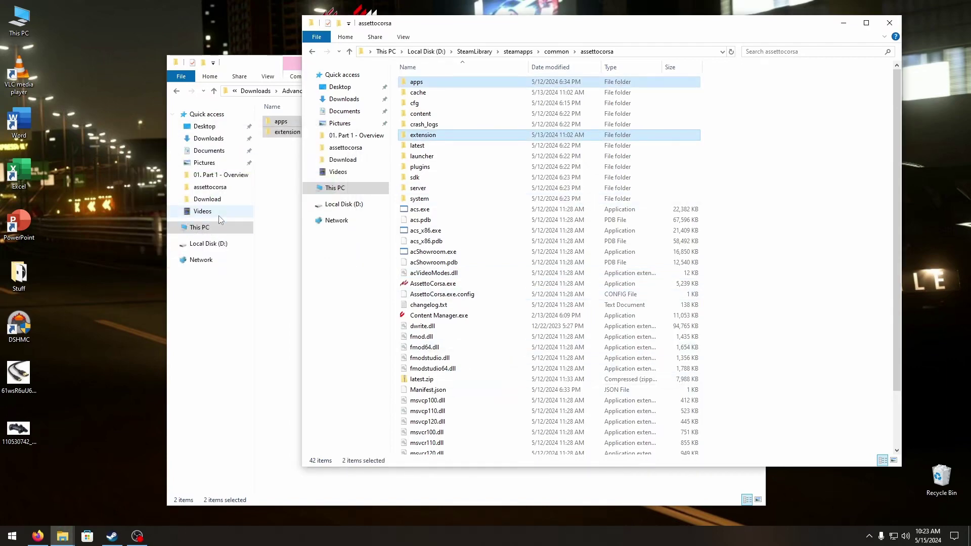
{"action": "left_click", "coordinate": [320, 173]}
{"action": "left_click", "coordinate": [891, 25]}
{"action": "left_click", "coordinate": [754, 62]}
{"action": "double_click", "coordinate": [369, 26]}
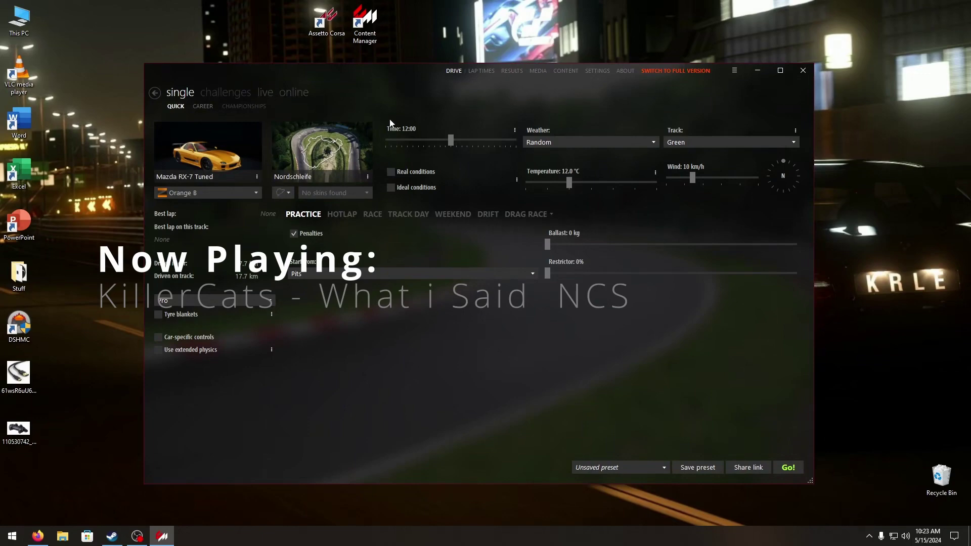
Choose Advanced Gamepad Assist as the Custom Shaders Patch Gamepad FX script, then go back to Drive
{"action": "left_click", "coordinate": [597, 71]}
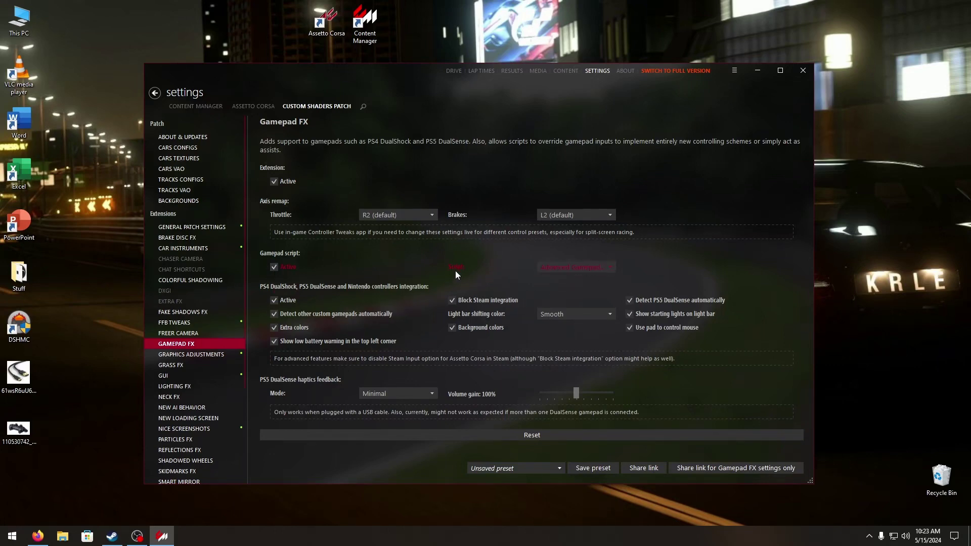
{"action": "left_click", "coordinate": [608, 268]}
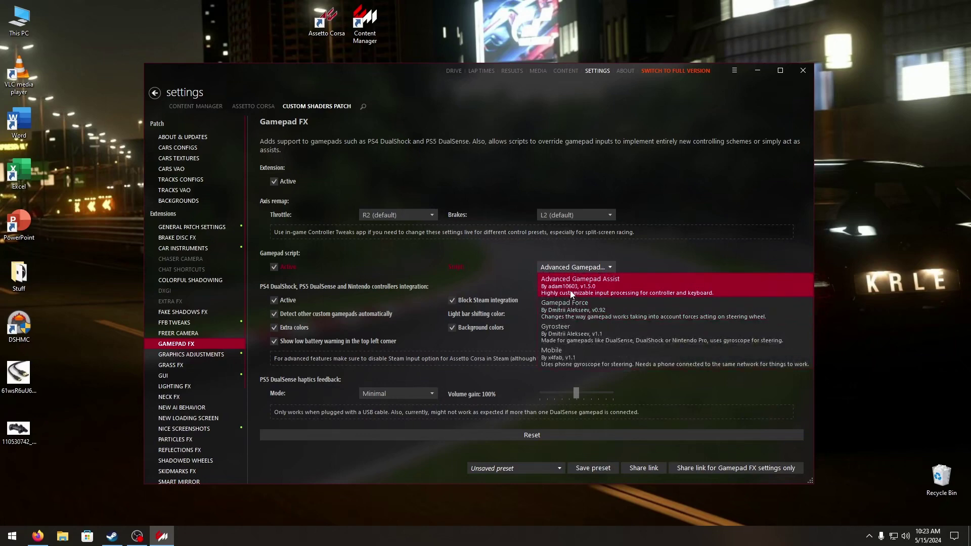
{"action": "left_click", "coordinate": [544, 295]}
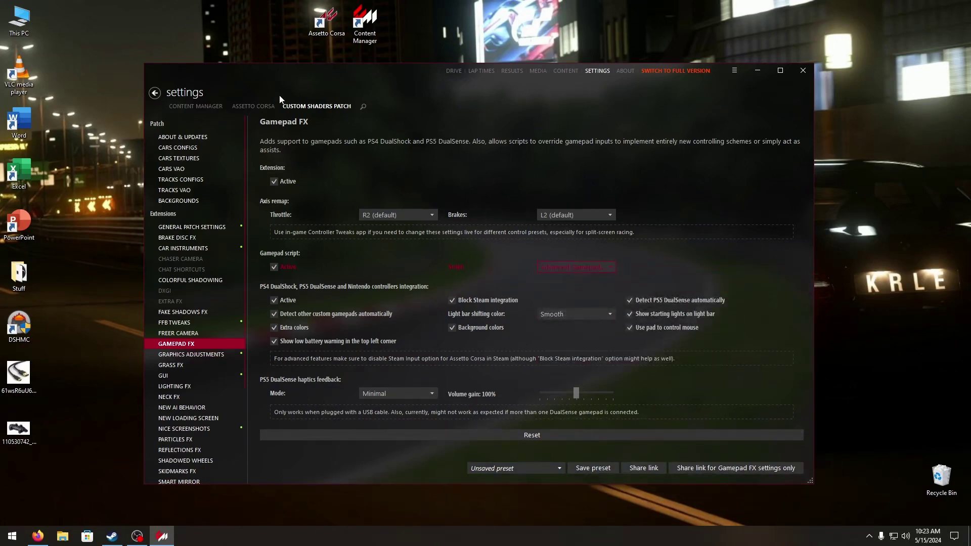
{"action": "left_click", "coordinate": [449, 71]}
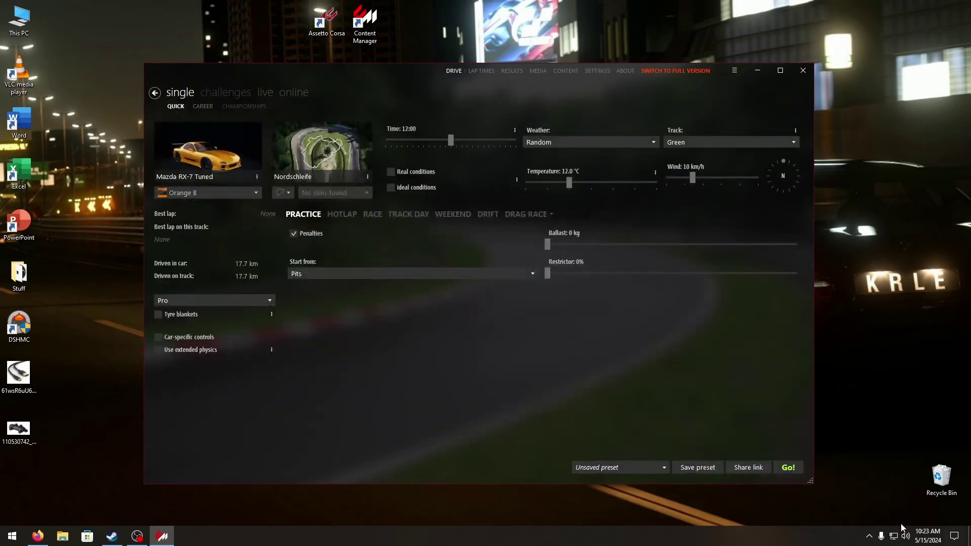
Launch the Nordschleife practice in the Mazda RX-7 Tuned and choose Drive from the pit menu
{"action": "left_click", "coordinate": [790, 472]}
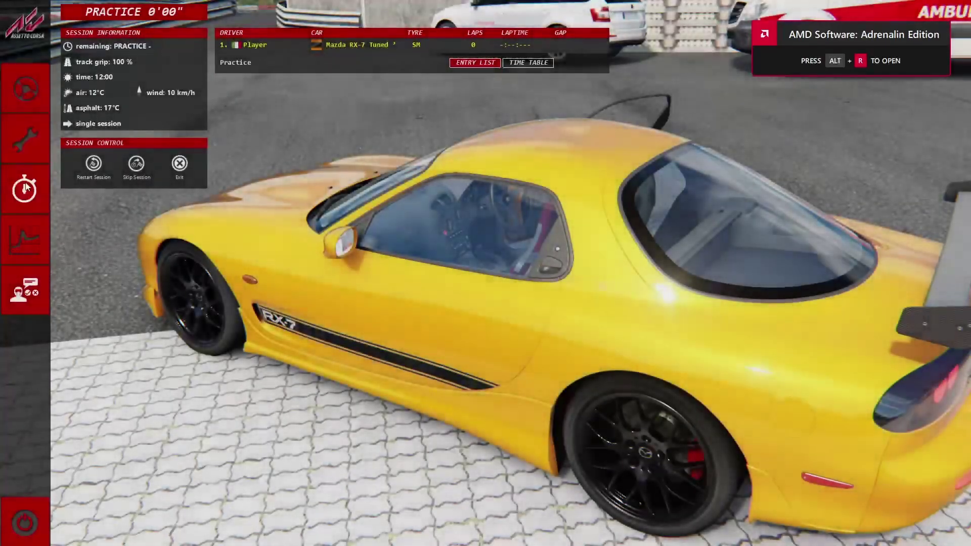
{"action": "left_click", "coordinate": [29, 139]}
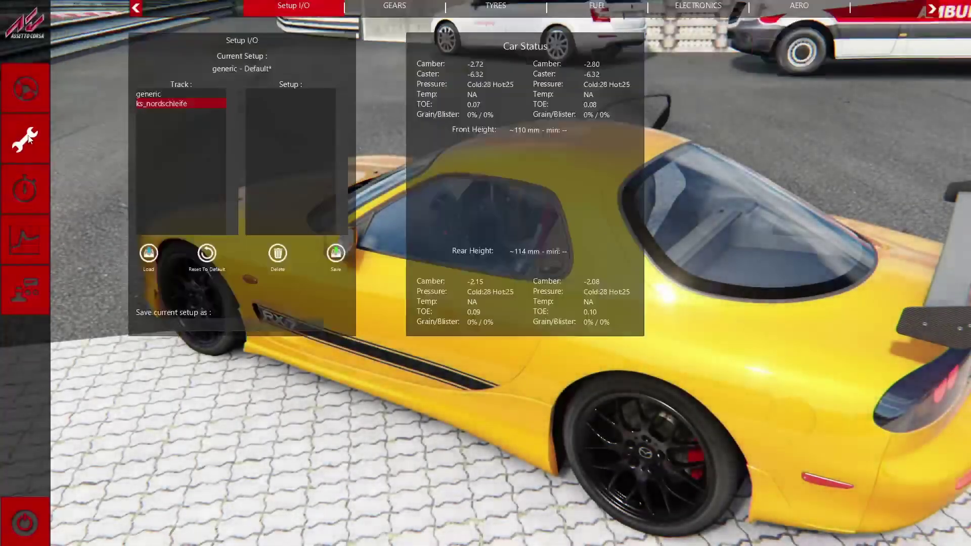
{"action": "left_click", "coordinate": [26, 89]}
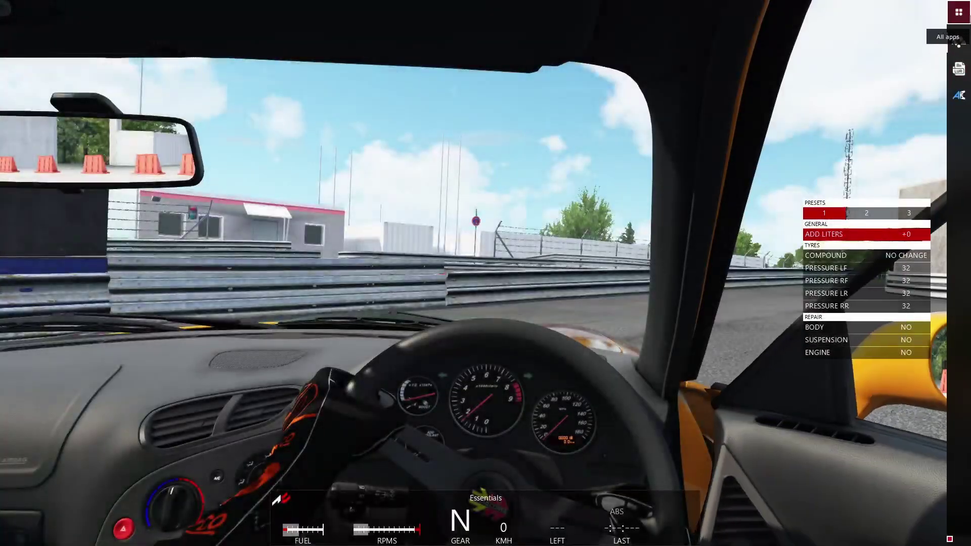
{"action": "left_click", "coordinate": [959, 12]}
{"action": "left_click", "coordinate": [886, 33]}
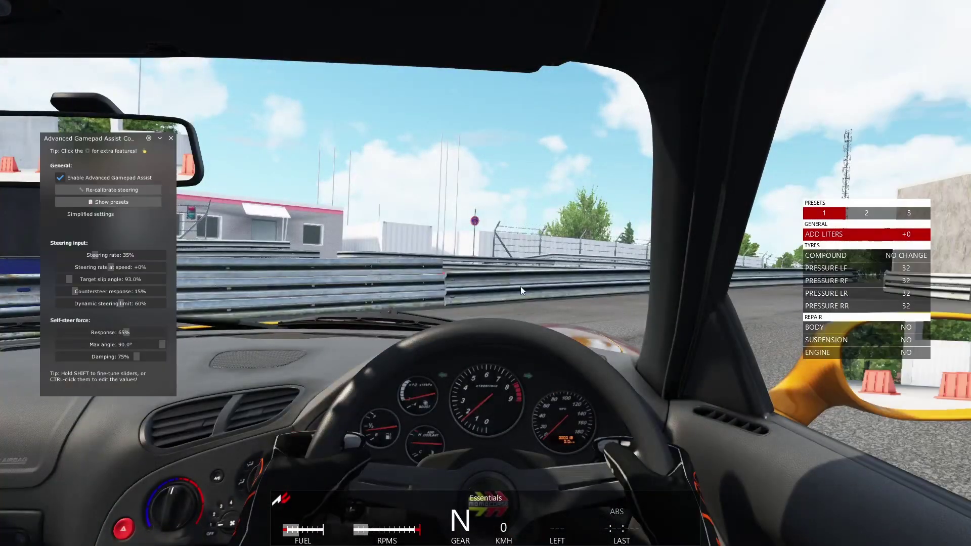
{"action": "left_click_drag", "start_coordinate": [104, 146], "coordinate": [186, 140]}
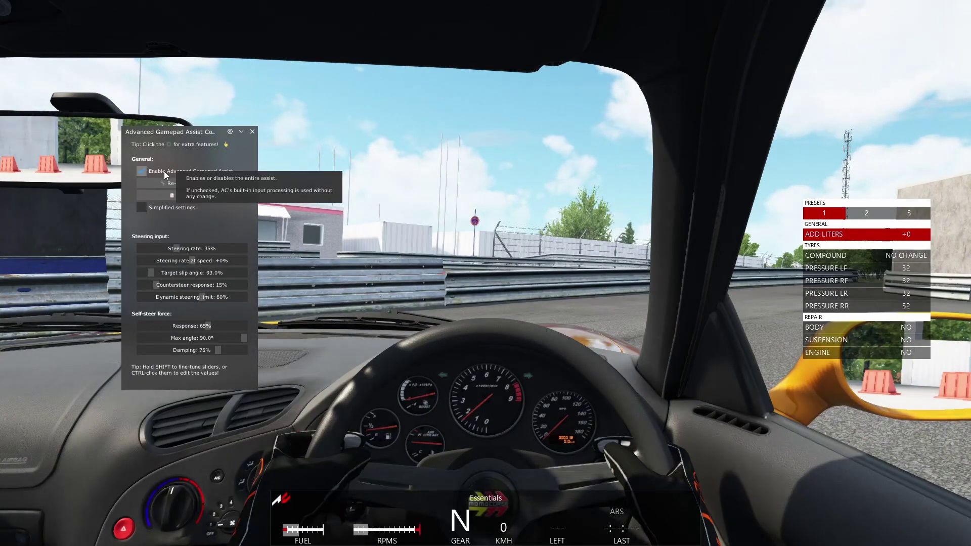
{"action": "mouse_move", "coordinate": [211, 247]}
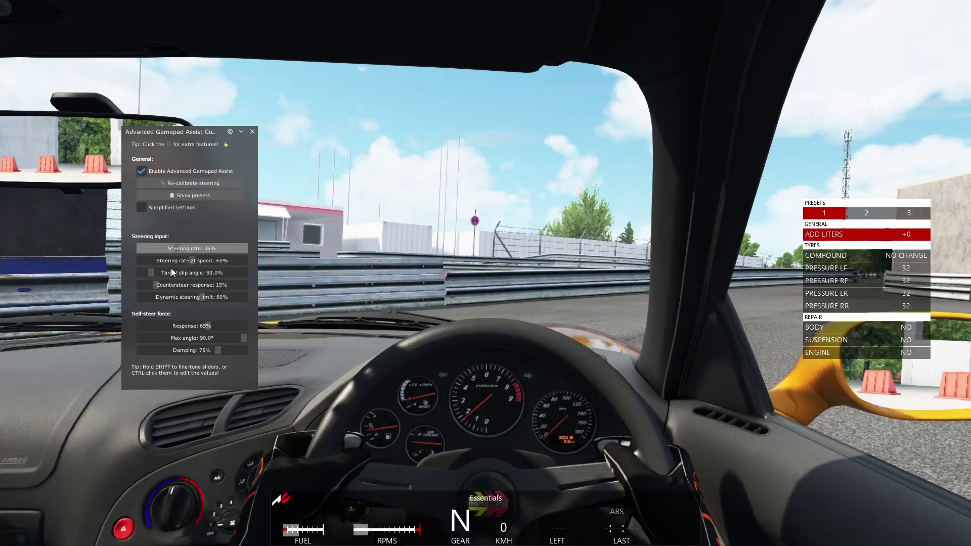
{"action": "mouse_move", "coordinate": [159, 197]}
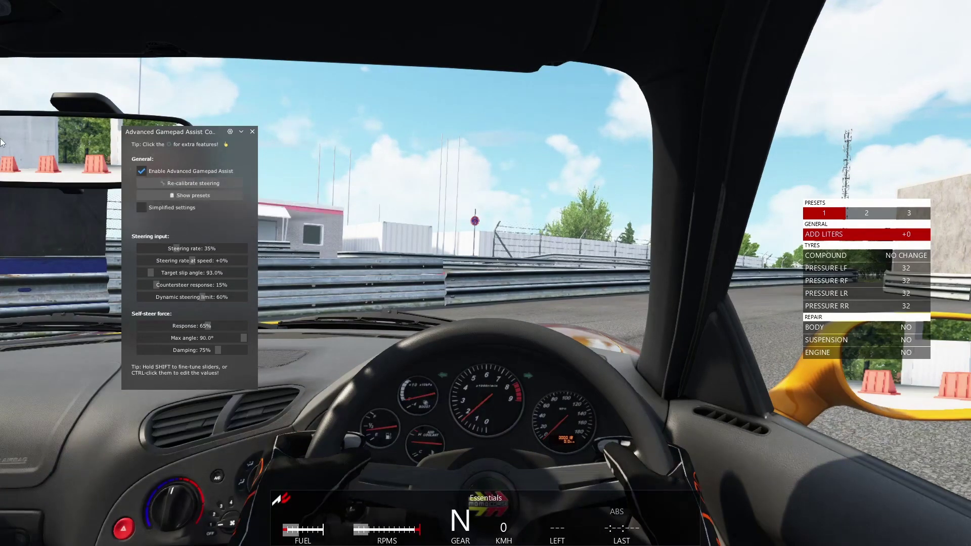
{"action": "left_click", "coordinate": [181, 196]}
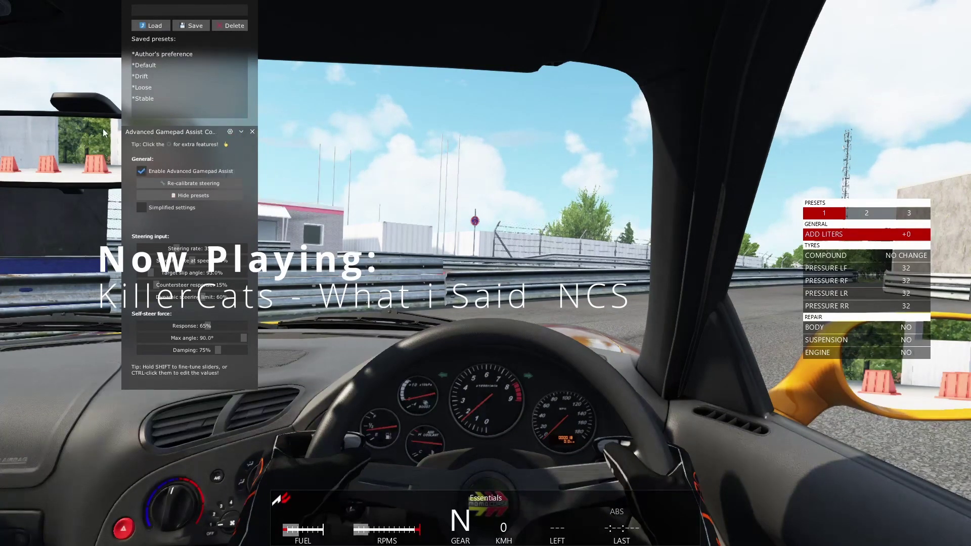
Close the Advanced Gamepad Assist settings and presets window
{"action": "left_click", "coordinate": [255, 133]}
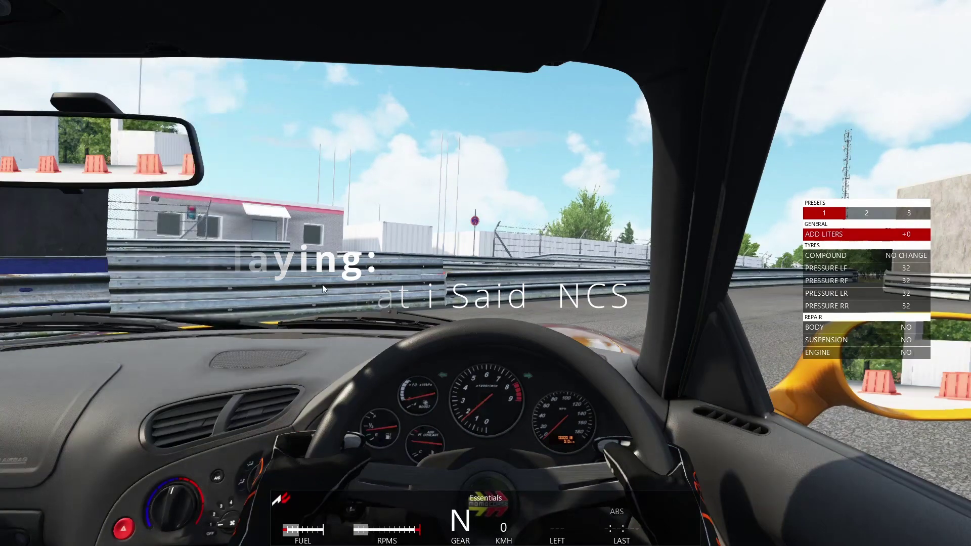